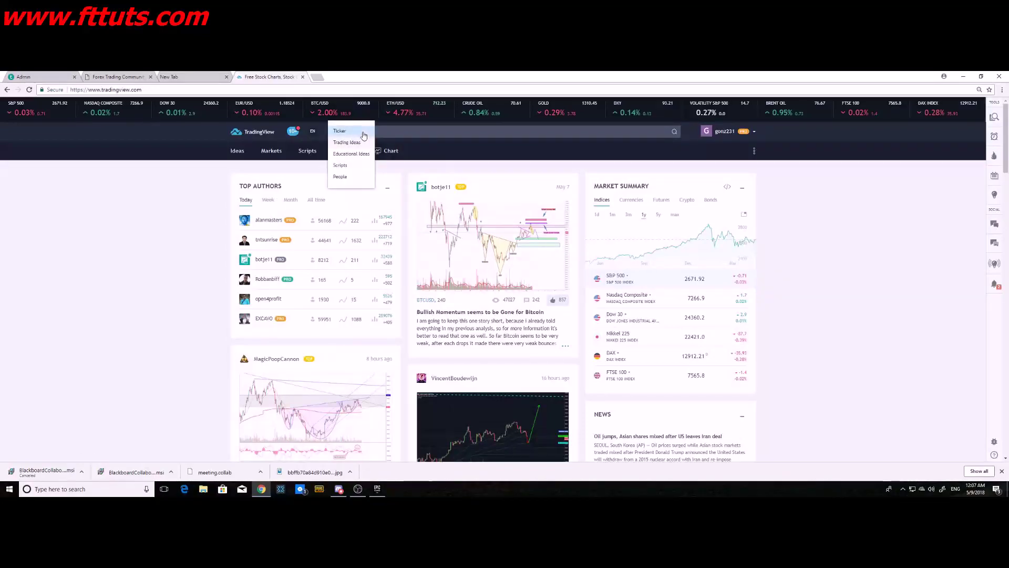
Search for USDJPY and select the U.S. Dollar / Japanese Yen symbol.
{"action": "type", "text": "USDJPY"}
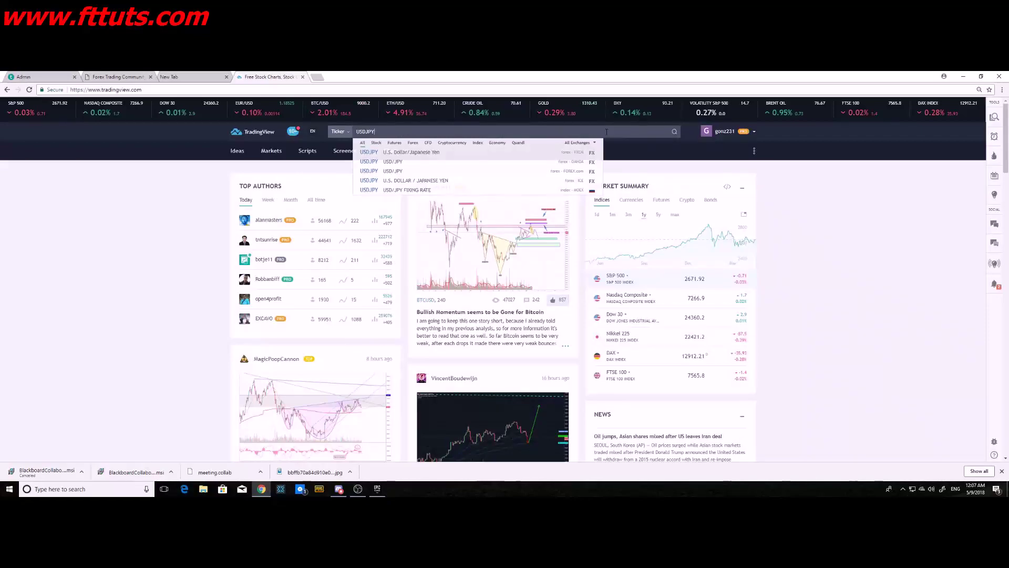
{"action": "left_click", "coordinate": [573, 153]}
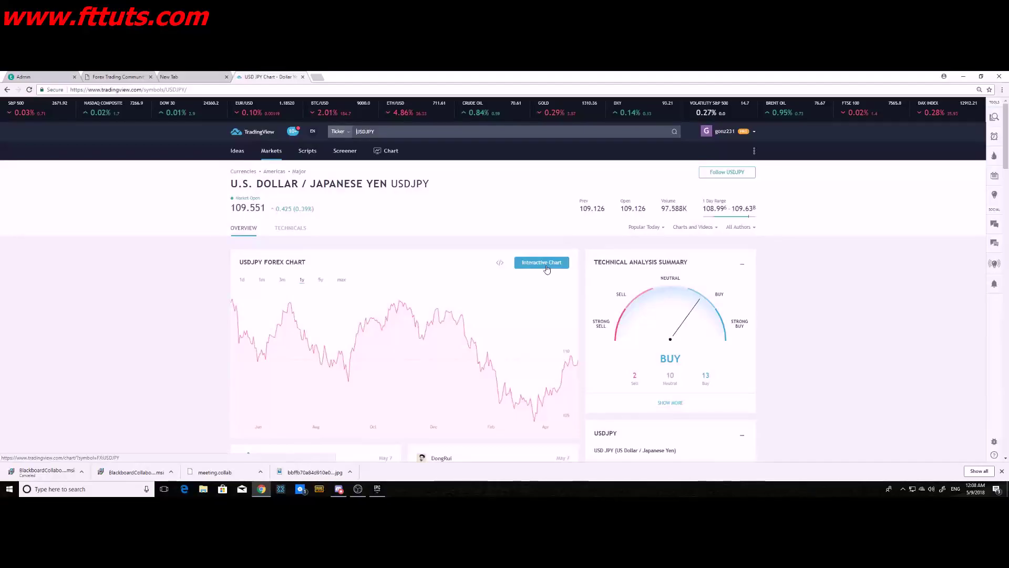
Open the USDJPY interactive chart and switch it to the 1-month timeframe.
{"action": "left_click", "coordinate": [547, 267]}
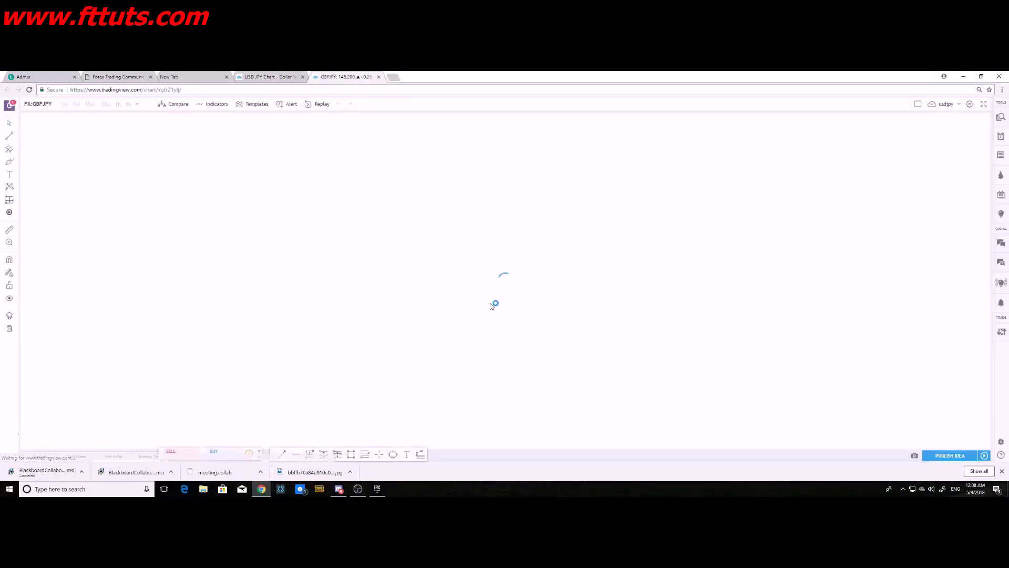
{"action": "scroll", "coordinate": [676, 338], "scroll_direction": "down", "scroll_amount": 5}
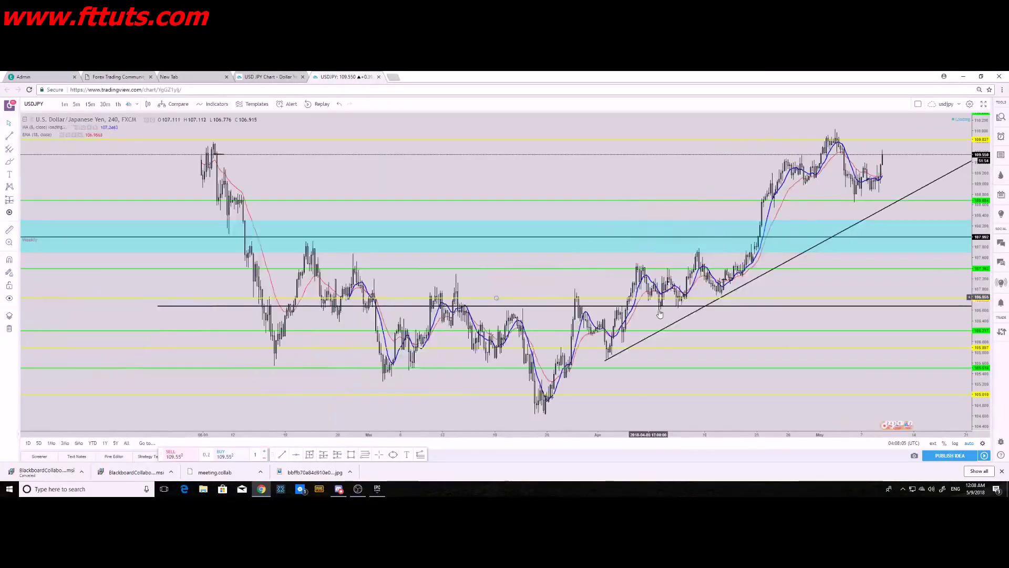
{"action": "scroll", "coordinate": [675, 337], "scroll_direction": "down", "scroll_amount": 3}
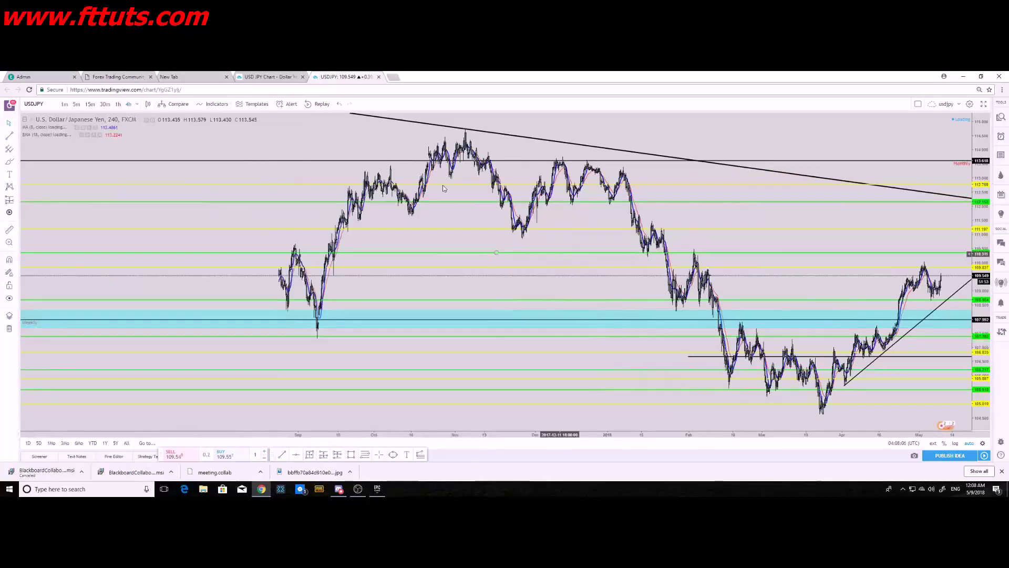
{"action": "left_click", "coordinate": [136, 105]}
{"action": "left_click", "coordinate": [150, 264]}
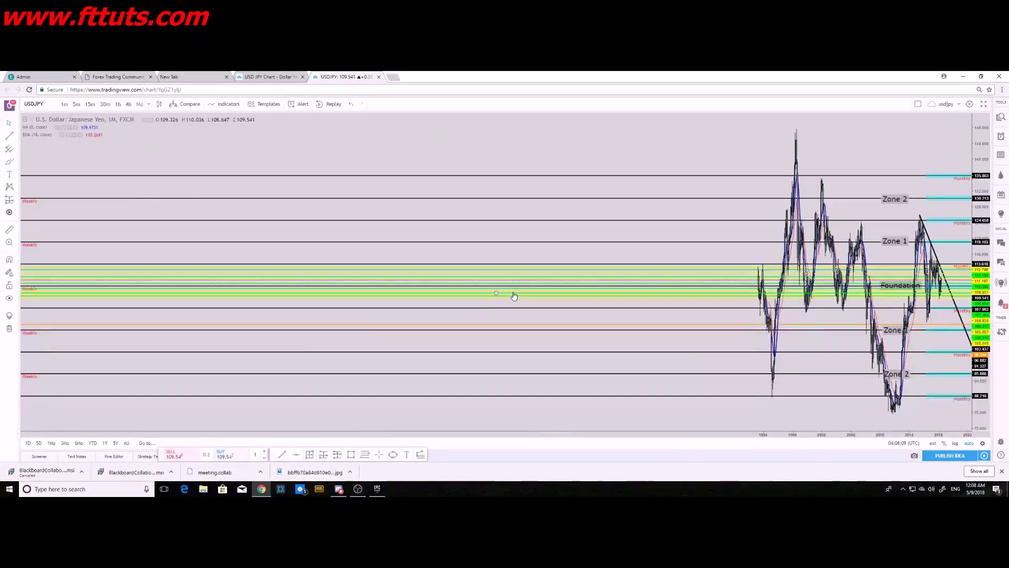
Pan the monthly chart to centre the zones, then show the price alerts list.
{"action": "left_click_drag", "start_coordinate": [765, 301], "coordinate": [502, 301]}
{"action": "scroll", "coordinate": [516, 336], "scroll_direction": "up", "scroll_amount": 5}
{"action": "left_click_drag", "start_coordinate": [311, 337], "coordinate": [783, 332]}
{"action": "scroll", "coordinate": [783, 332], "scroll_direction": "up", "scroll_amount": 3}
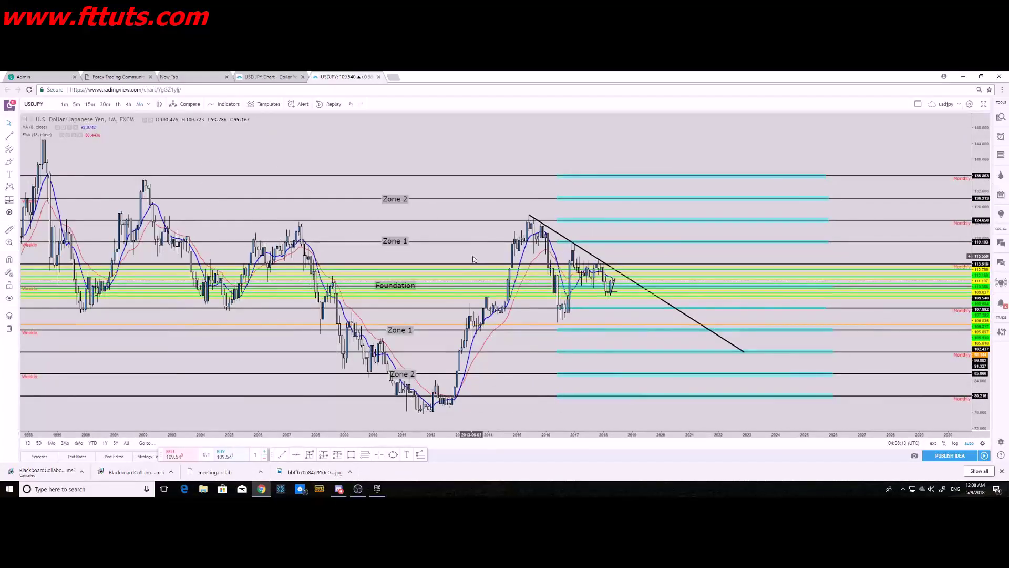
{"action": "left_click_drag", "start_coordinate": [350, 345], "coordinate": [390, 344]}
{"action": "scroll", "coordinate": [248, 162], "scroll_direction": "down", "scroll_amount": 5}
{"action": "left_click_drag", "start_coordinate": [248, 163], "coordinate": [129, 120]}
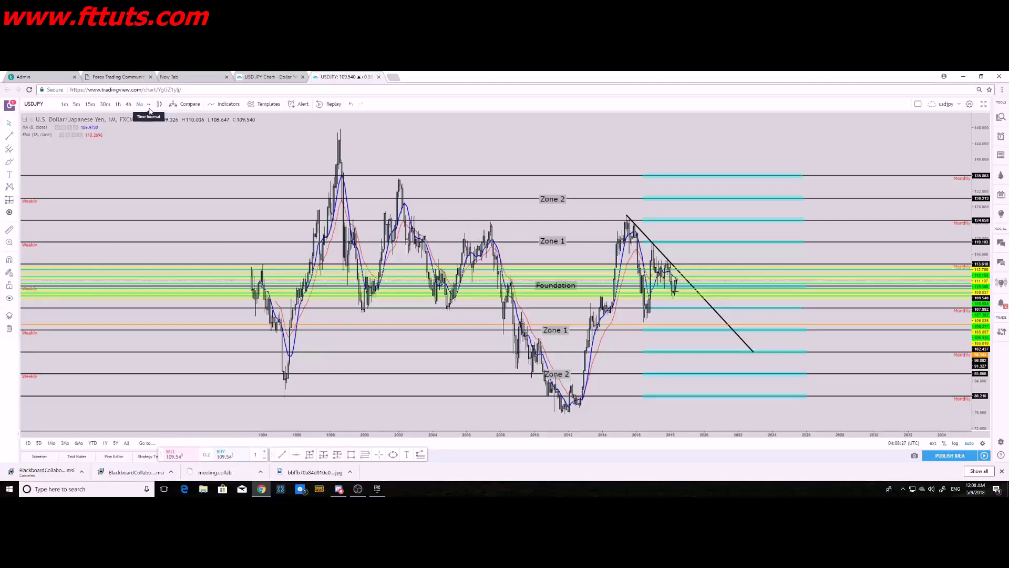
{"action": "scroll", "coordinate": [260, 154], "scroll_direction": "up", "scroll_amount": 2}
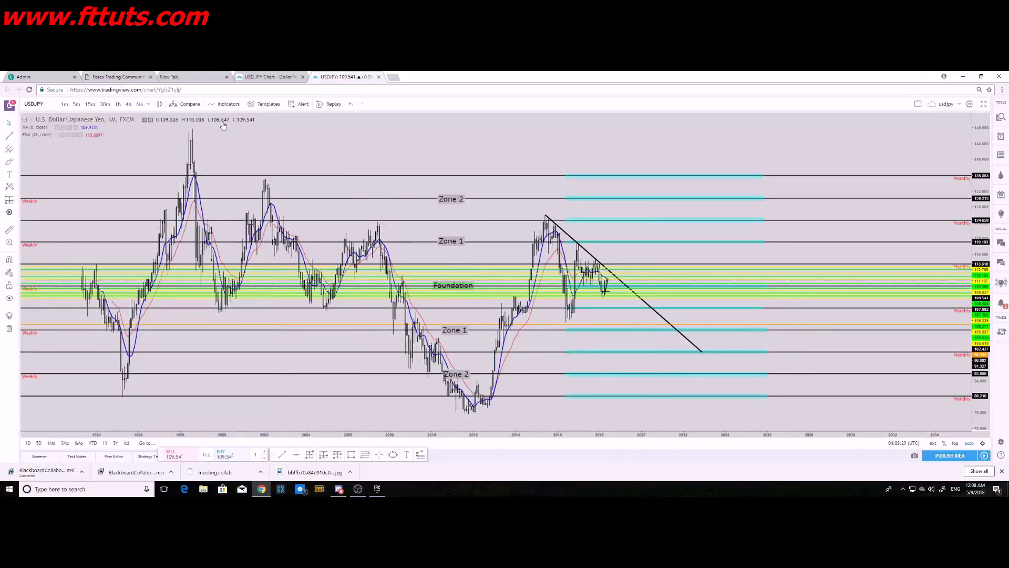
{"action": "left_click_drag", "start_coordinate": [231, 150], "coordinate": [272, 155]}
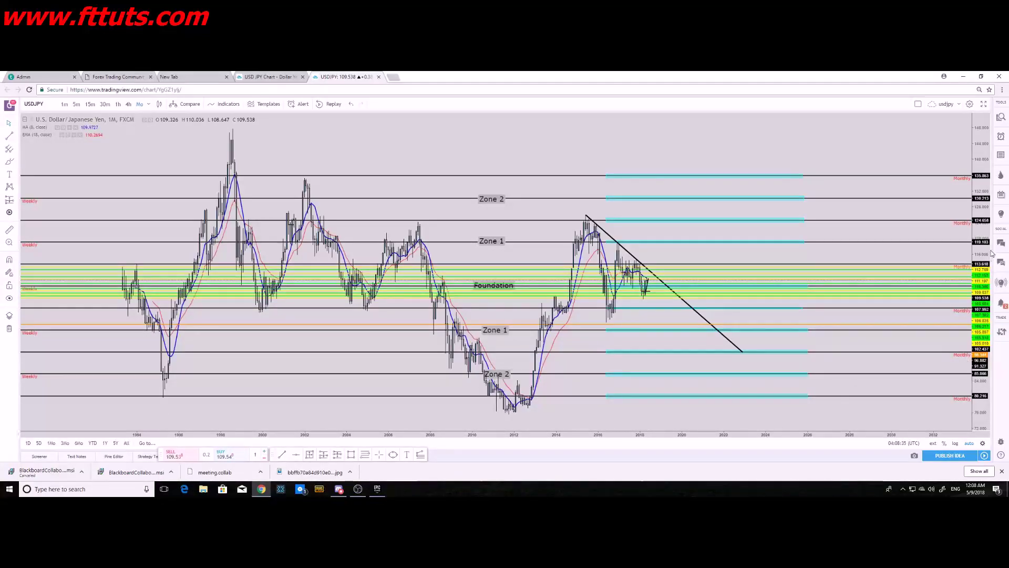
{"action": "left_click", "coordinate": [1001, 136]}
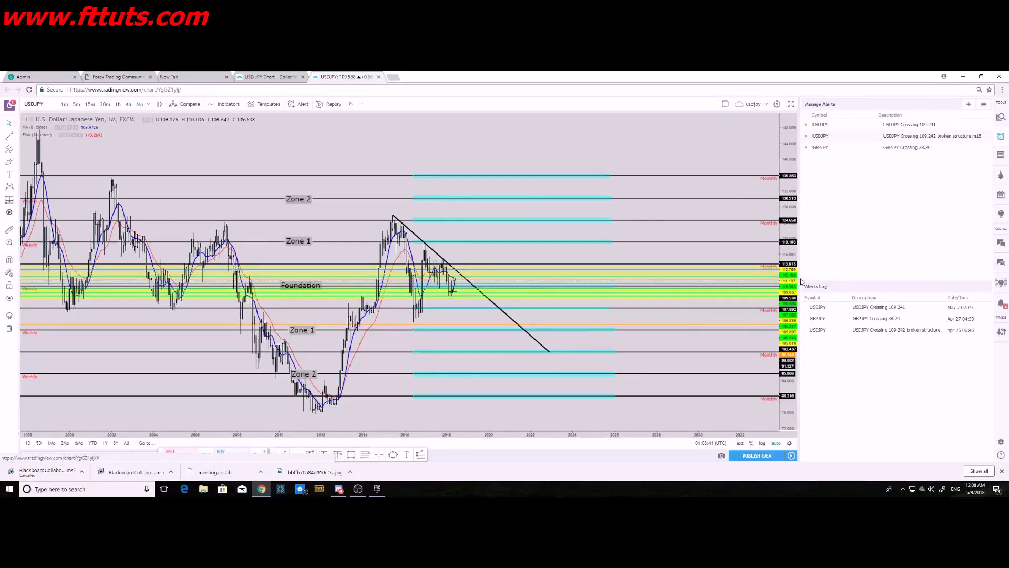
Close the alerts, float the favourites toolbar, toggle Trend Line and unfavourite Fib Retracement.
{"action": "left_click", "coordinate": [1007, 273]}
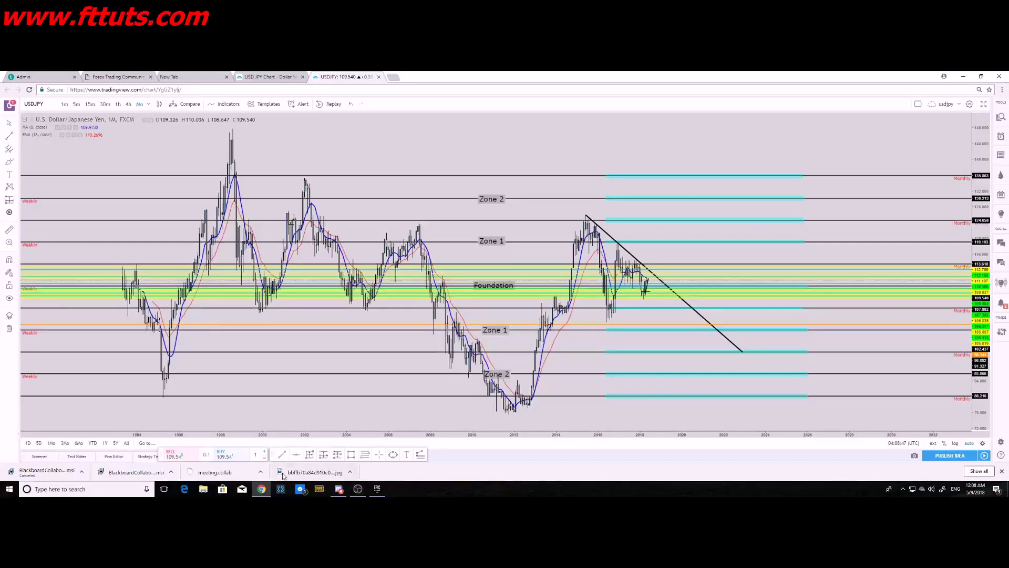
{"action": "mouse_move", "coordinate": [272, 454]}
{"action": "left_mouse_down"}
{"action": "mouse_move", "coordinate": [644, 143]}
{"action": "mouse_move", "coordinate": [436, 148]}
{"action": "left_mouse_up"}
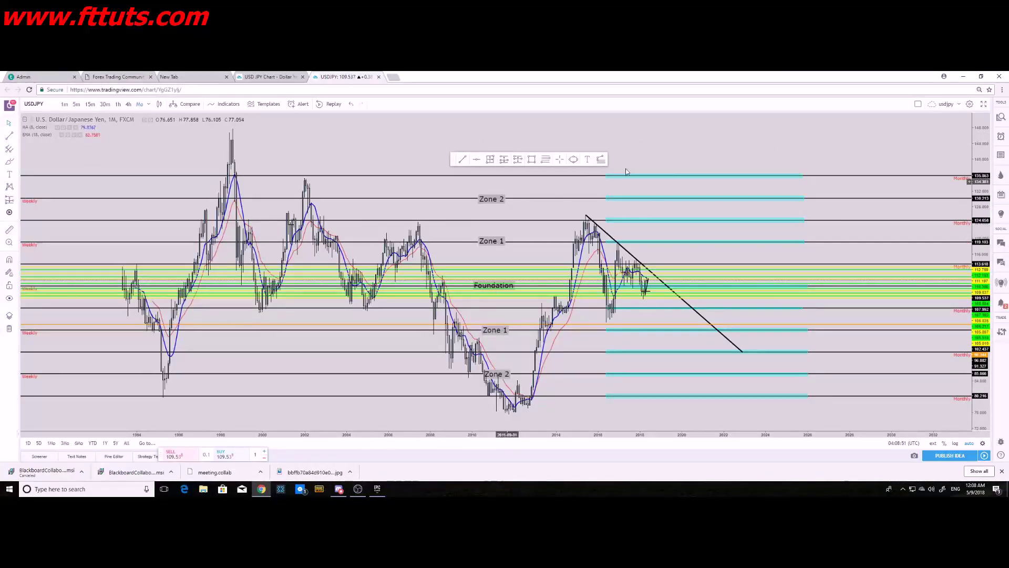
{"action": "left_click", "coordinate": [17, 138]}
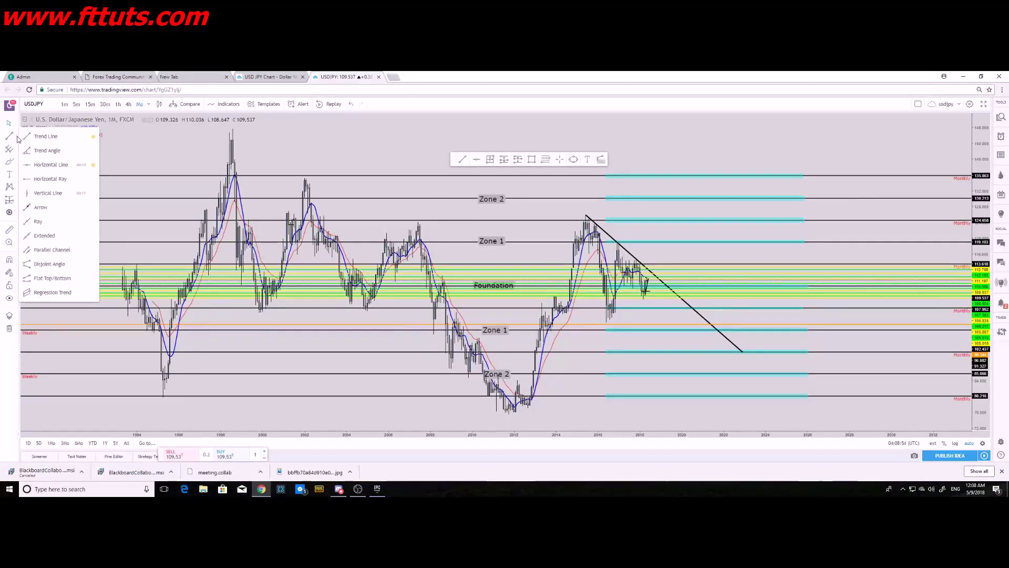
{"action": "left_click", "coordinate": [95, 138]}
{"action": "left_click", "coordinate": [95, 138]}
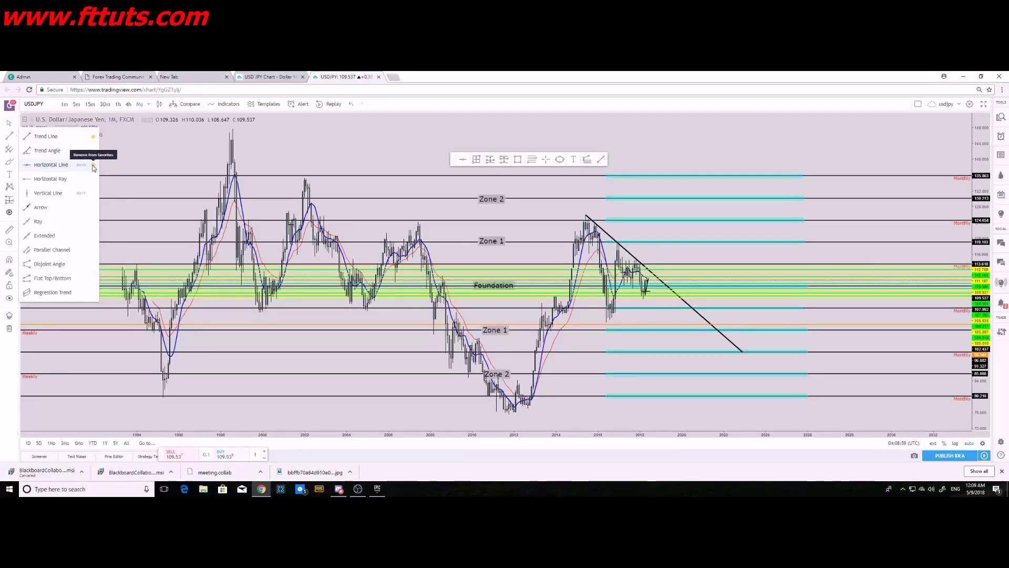
{"action": "left_click", "coordinate": [17, 152]}
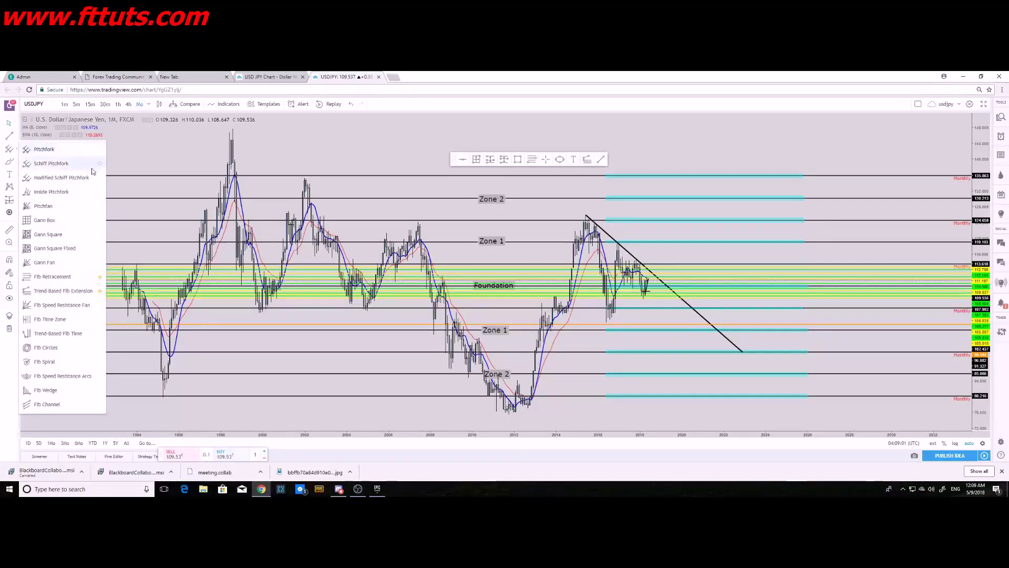
{"action": "left_click", "coordinate": [101, 277]}
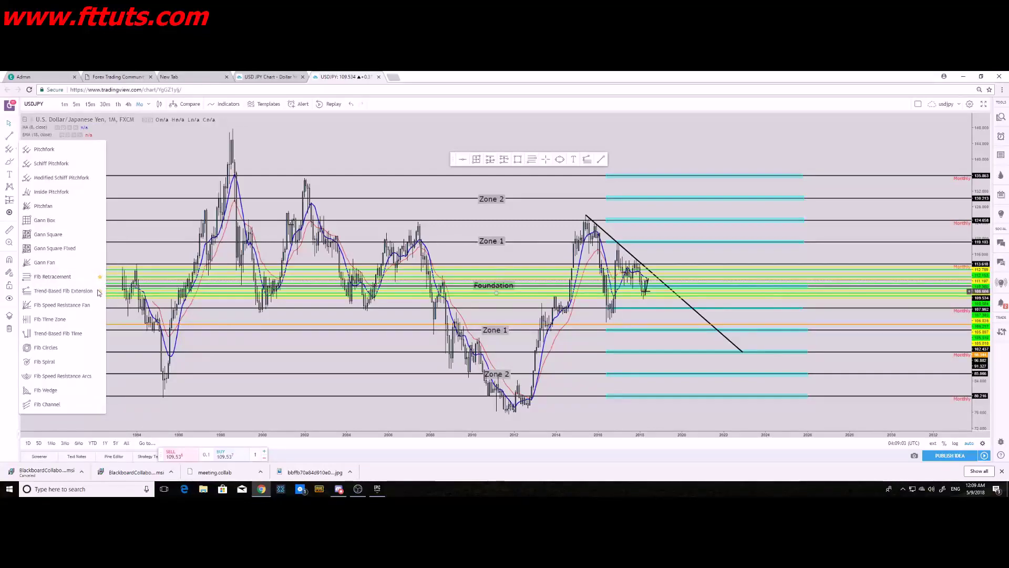
Browse the shape, pattern and prediction tool groups, pick Text, and reposition the floating toolbar.
{"action": "left_click", "coordinate": [9, 161]}
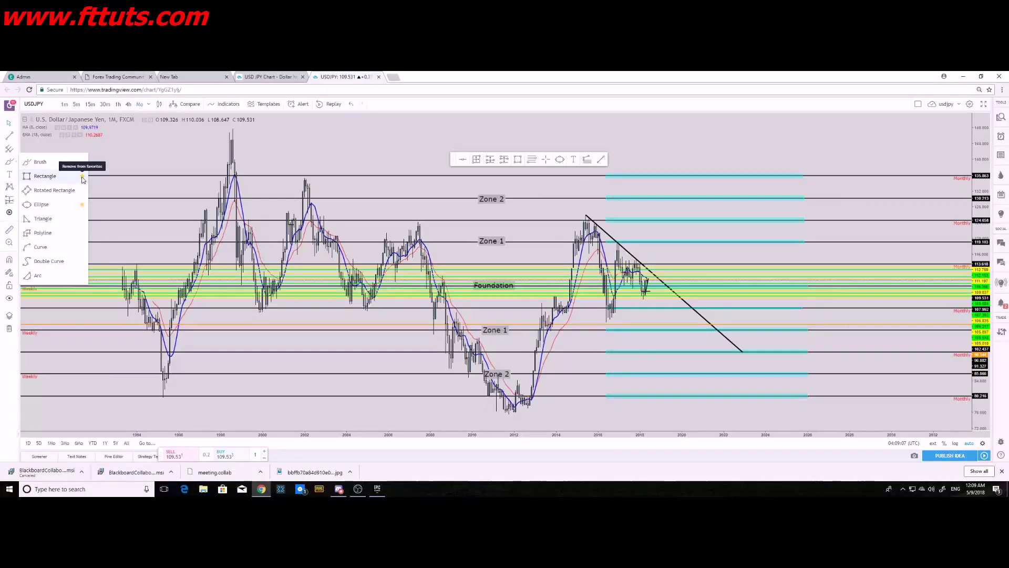
{"action": "left_click", "coordinate": [17, 190]}
{"action": "left_click", "coordinate": [16, 201]}
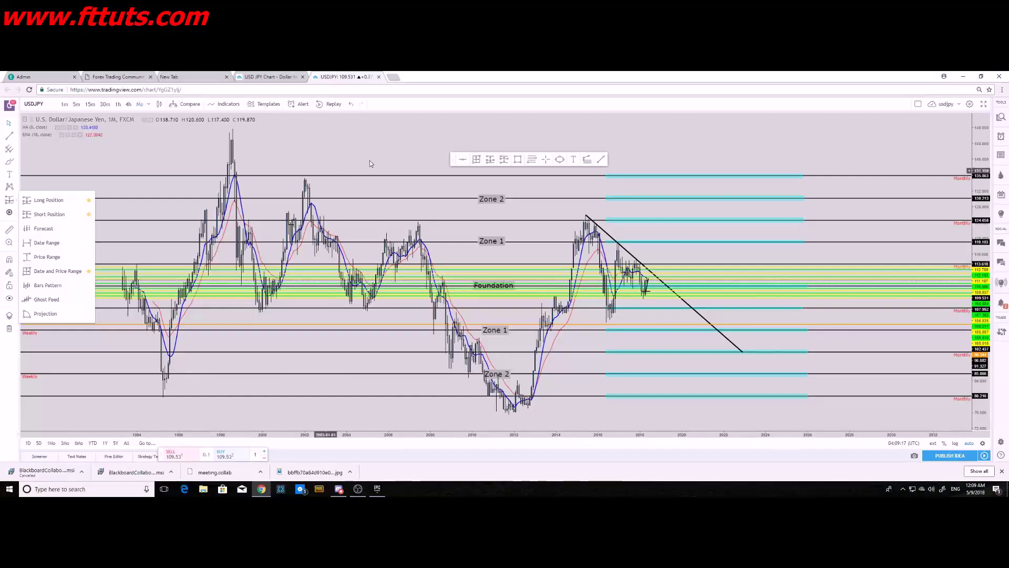
{"action": "left_click", "coordinate": [168, 225]}
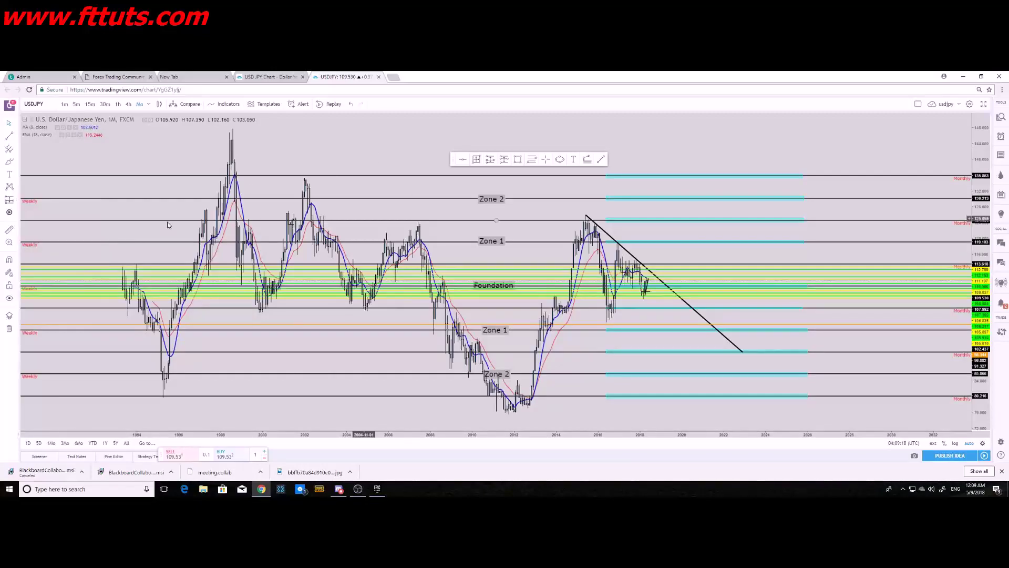
{"action": "left_click", "coordinate": [15, 174]}
{"action": "left_click", "coordinate": [40, 175]}
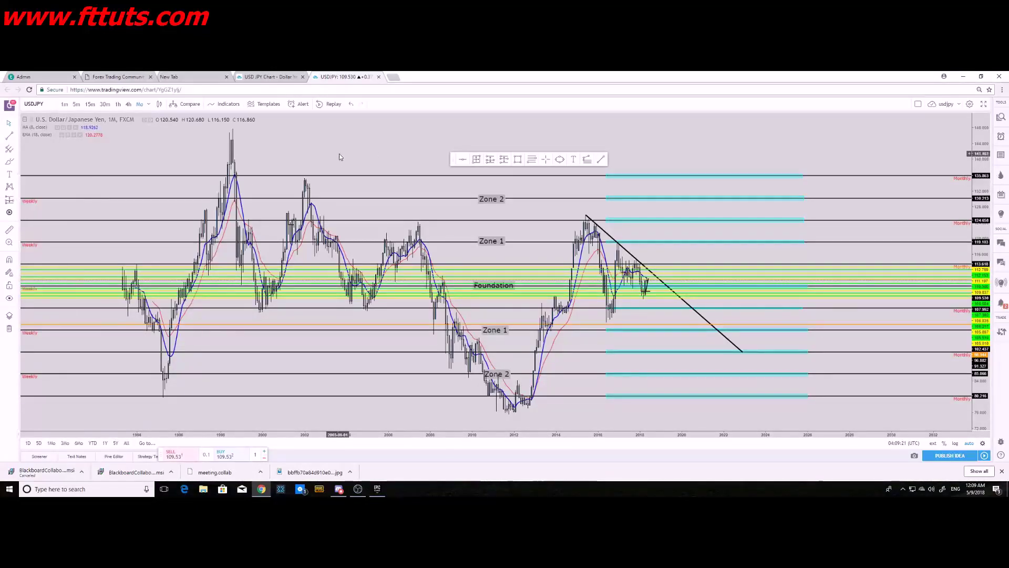
{"action": "mouse_move", "coordinate": [463, 161]}
{"action": "left_mouse_down"}
{"action": "mouse_move", "coordinate": [566, 163]}
{"action": "mouse_move", "coordinate": [506, 140]}
{"action": "left_mouse_up"}
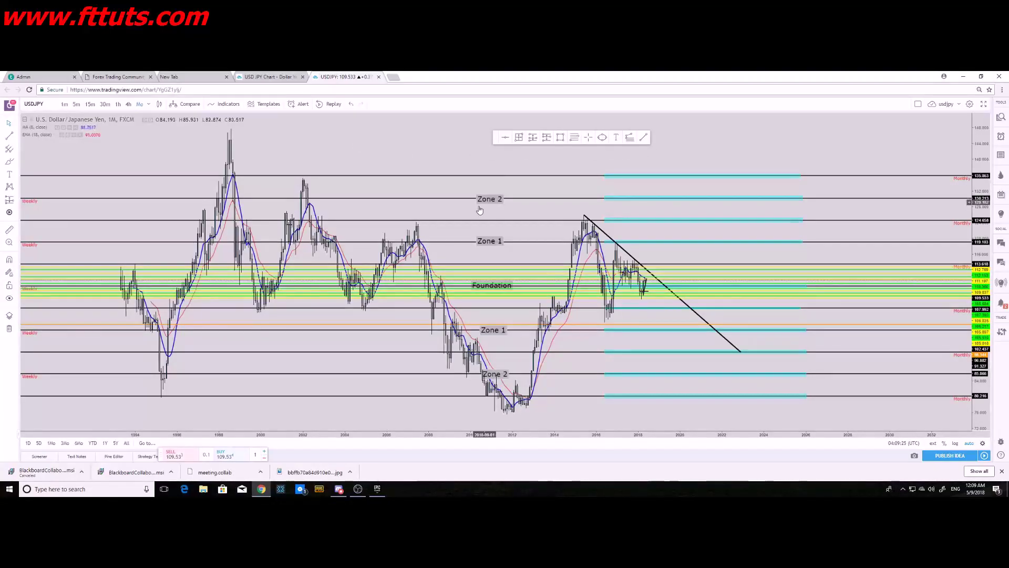
Place a horizontal line at 145.494, then delete it.
{"action": "scroll", "coordinate": [498, 167], "scroll_direction": "up", "scroll_amount": 2}
{"action": "scroll", "coordinate": [498, 167], "scroll_direction": "down", "scroll_amount": 3}
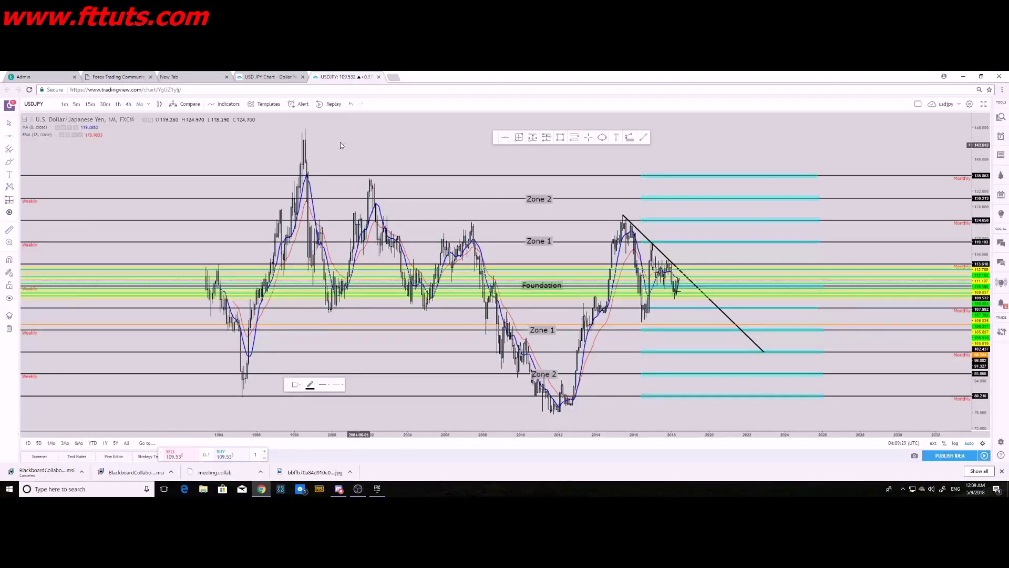
{"action": "left_click", "coordinate": [505, 138]}
{"action": "left_click", "coordinate": [298, 137]}
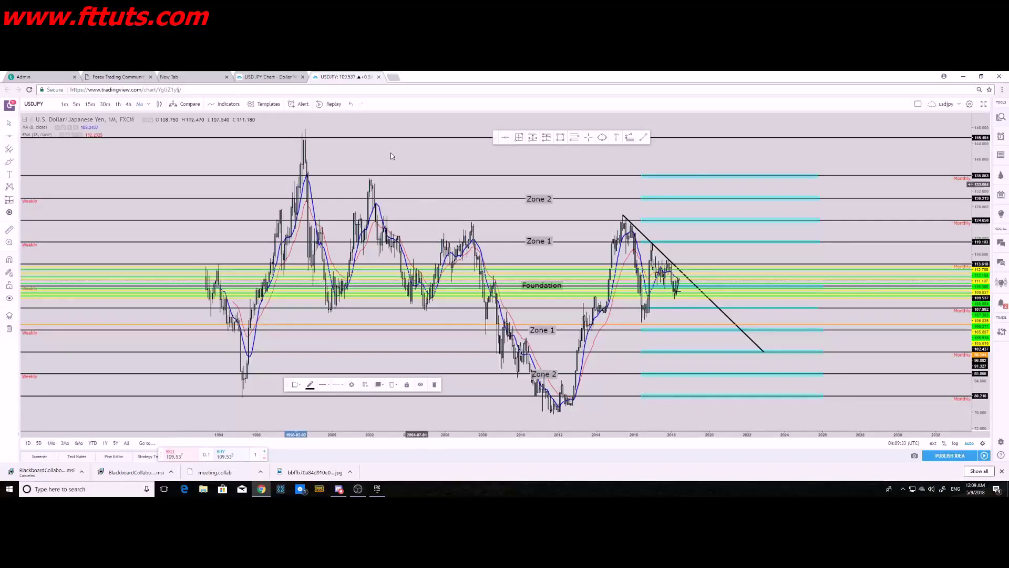
{"action": "right_click", "coordinate": [315, 141]}
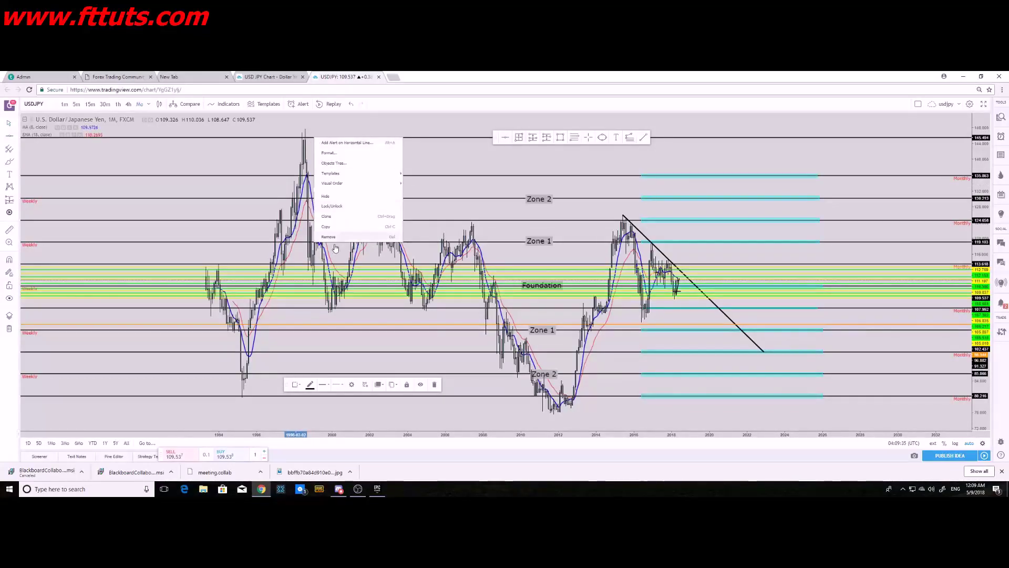
{"action": "left_click", "coordinate": [362, 236]}
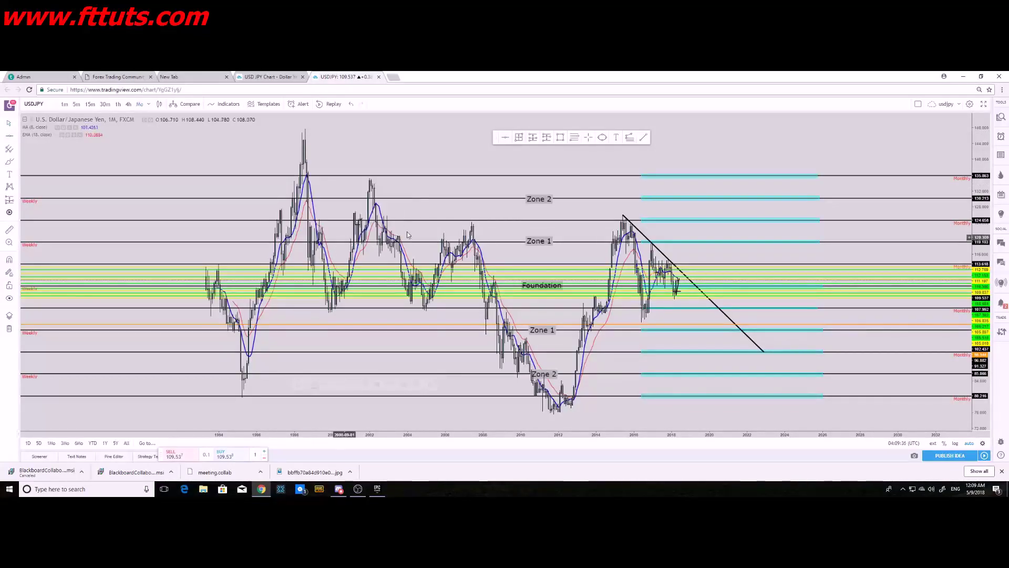
Add another horizontal line, drag it higher, then delete it.
{"action": "left_click", "coordinate": [504, 138]}
{"action": "left_click", "coordinate": [415, 172]}
{"action": "left_click_drag", "start_coordinate": [416, 168], "coordinate": [416, 146]}
{"action": "right_click", "coordinate": [416, 146]}
{"action": "left_click", "coordinate": [432, 249]}
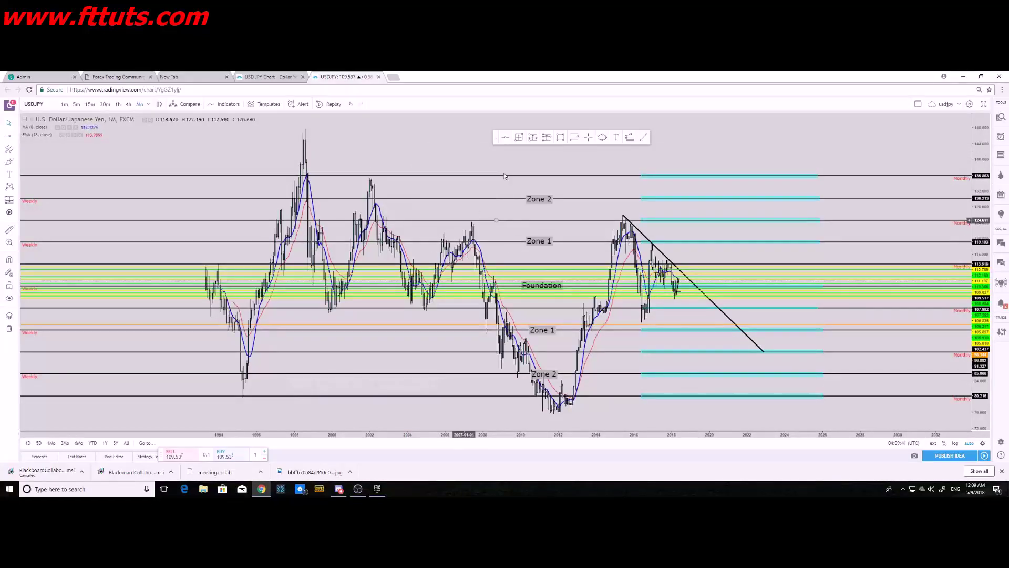
Measure a date and price range, remove it, and place a long-position marker.
{"action": "left_click", "coordinate": [519, 138]}
{"action": "left_click", "coordinate": [338, 130]}
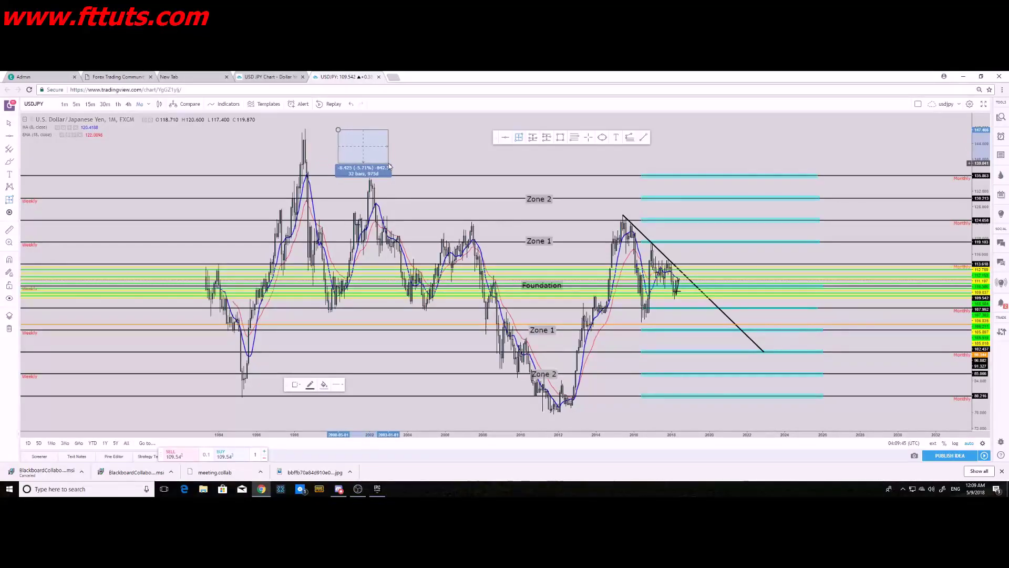
{"action": "left_click", "coordinate": [416, 161]}
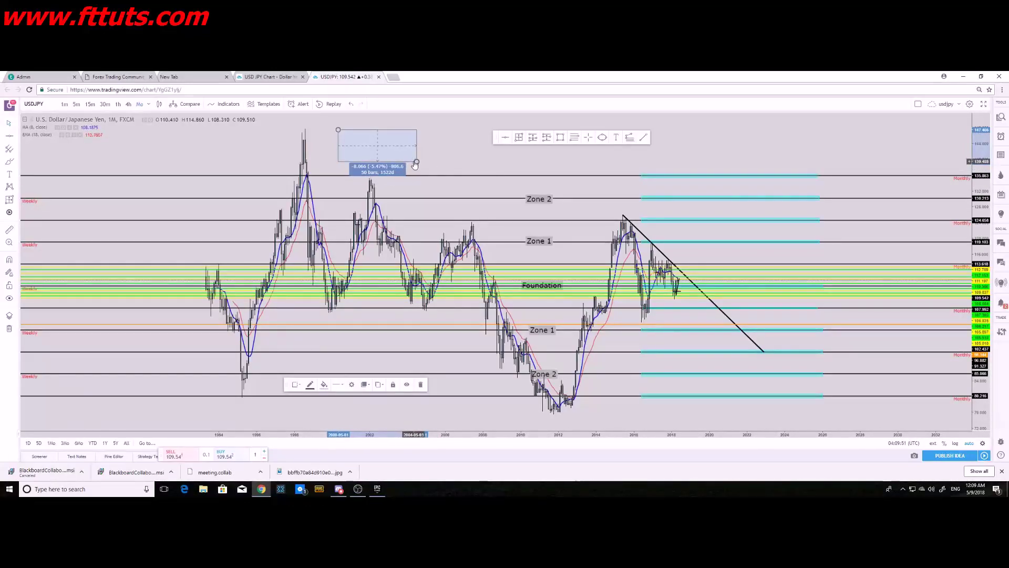
{"action": "right_click", "coordinate": [414, 165]}
{"action": "left_click", "coordinate": [456, 250]}
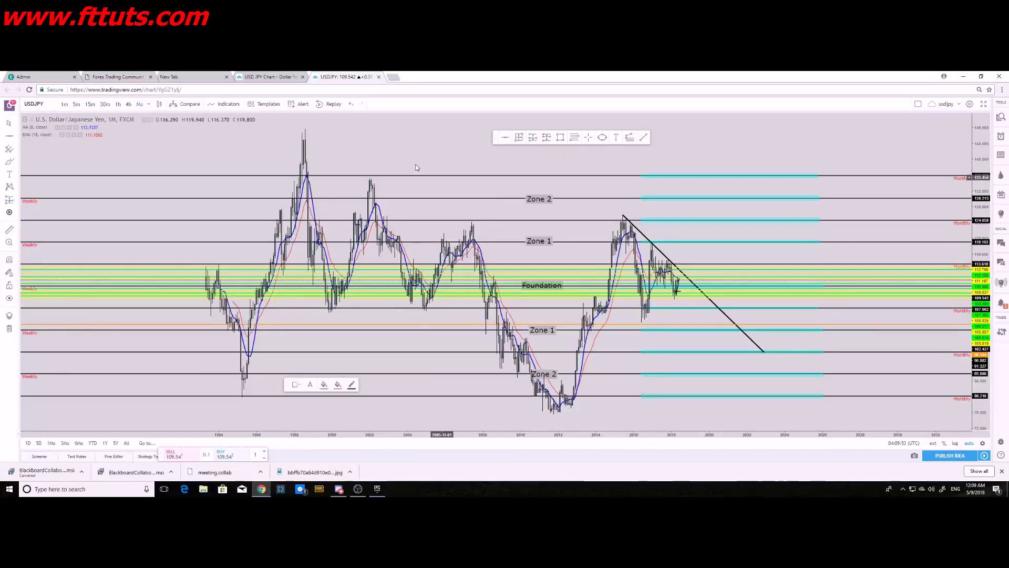
{"action": "left_click", "coordinate": [401, 158]}
Move the long-position marker lower and switch the chart to the 4-hour interval.
{"action": "mouse_move", "coordinate": [410, 163]}
{"action": "left_mouse_down"}
{"action": "mouse_move", "coordinate": [432, 360]}
{"action": "mouse_move", "coordinate": [508, 337]}
{"action": "mouse_move", "coordinate": [519, 313]}
{"action": "left_mouse_up"}
{"action": "scroll", "coordinate": [518, 312], "scroll_direction": "up", "scroll_amount": 3}
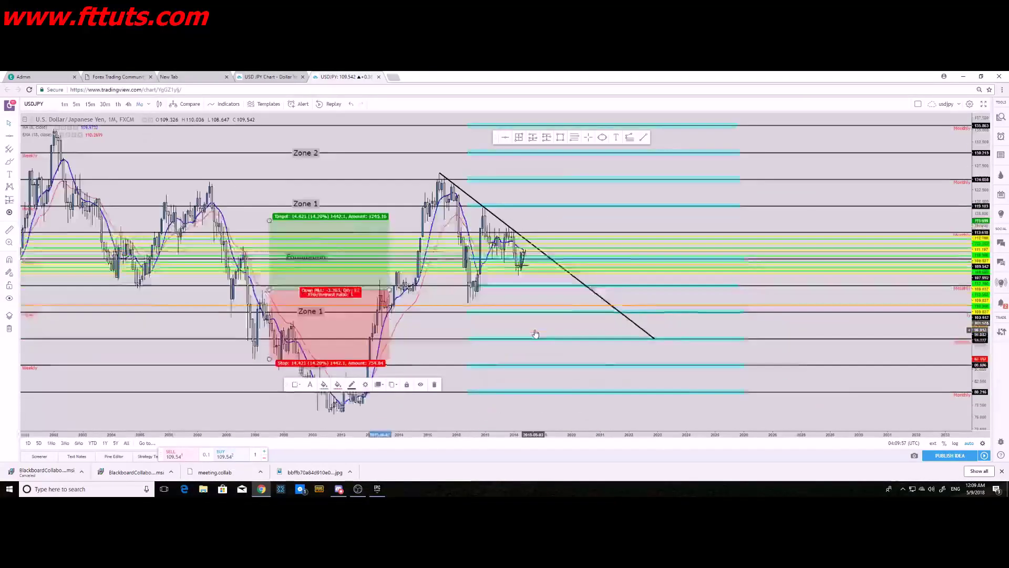
{"action": "left_click", "coordinate": [128, 104]}
{"action": "scroll", "coordinate": [324, 330], "scroll_direction": "down", "scroll_amount": 6}
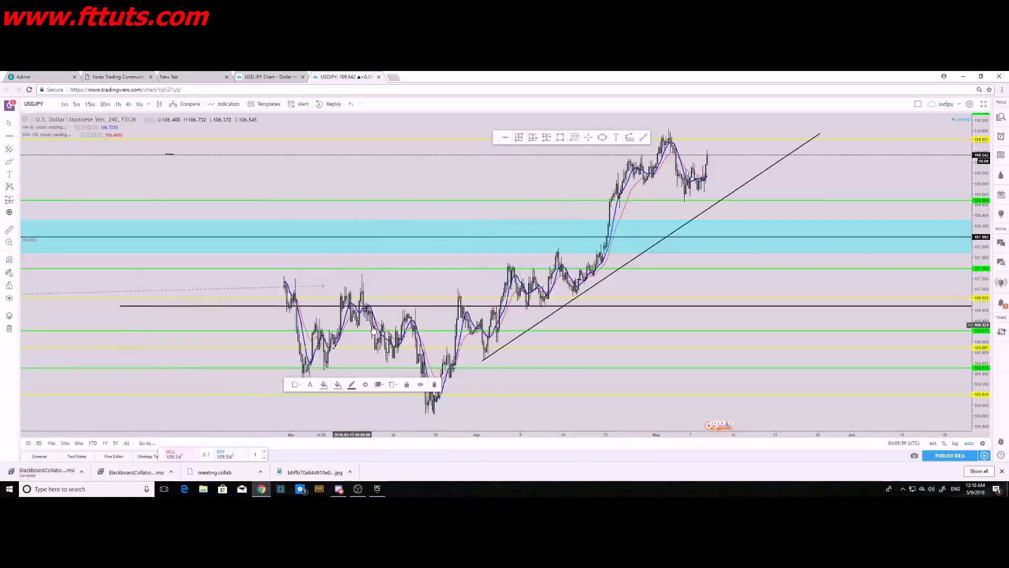
{"action": "scroll", "coordinate": [476, 283], "scroll_direction": "up", "scroll_amount": 5}
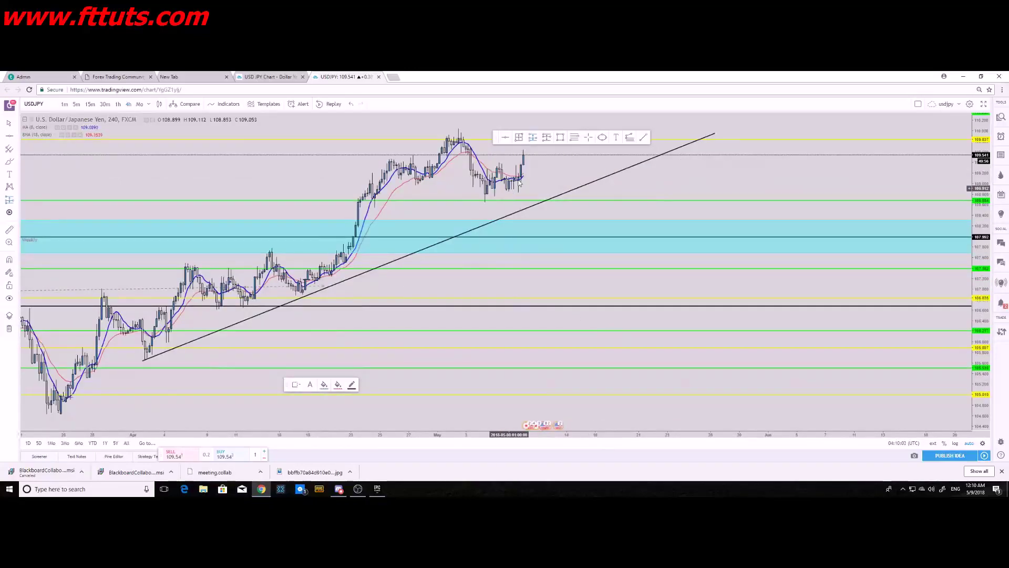
Place a long position at the latest candle, adjust its target, and raise the stop.
{"action": "left_click", "coordinate": [520, 180]}
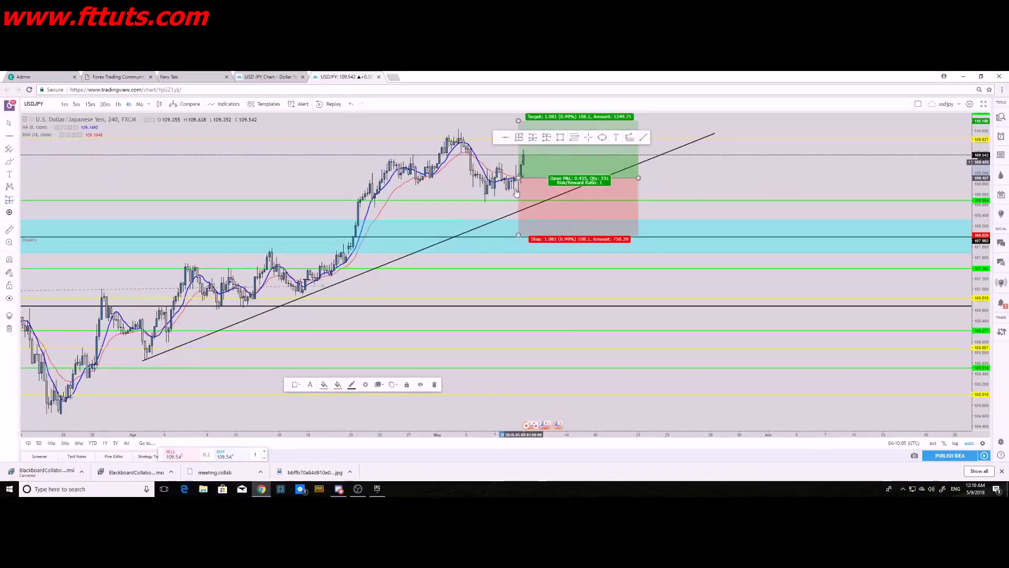
{"action": "left_click_drag", "start_coordinate": [520, 126], "coordinate": [519, 127]}
{"action": "left_click_drag", "start_coordinate": [518, 235], "coordinate": [519, 193]}
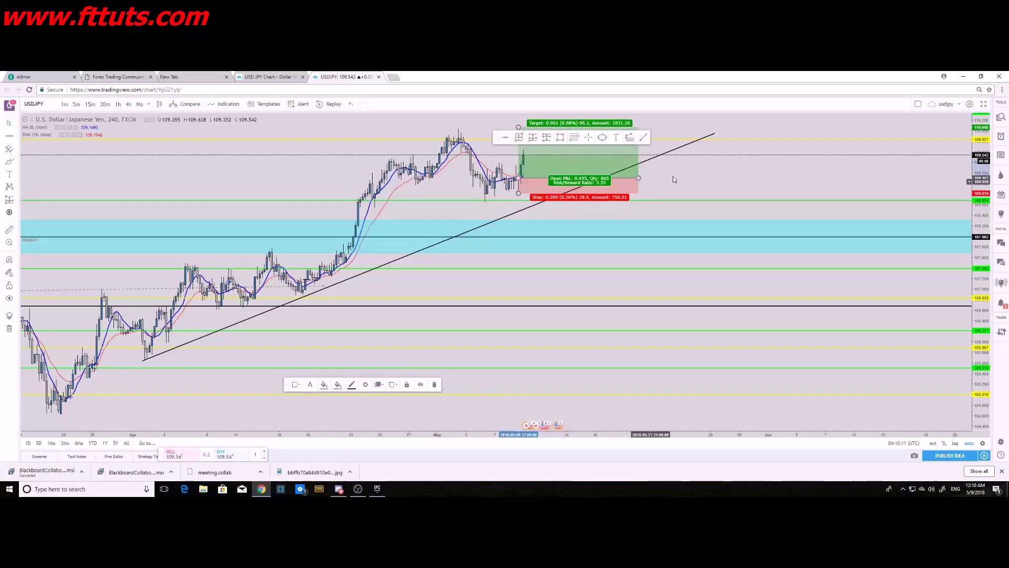
{"action": "left_click", "coordinate": [476, 326]}
{"action": "scroll", "coordinate": [476, 326], "scroll_direction": "up", "scroll_amount": 5}
{"action": "left_click_drag", "start_coordinate": [477, 329], "coordinate": [646, 317]}
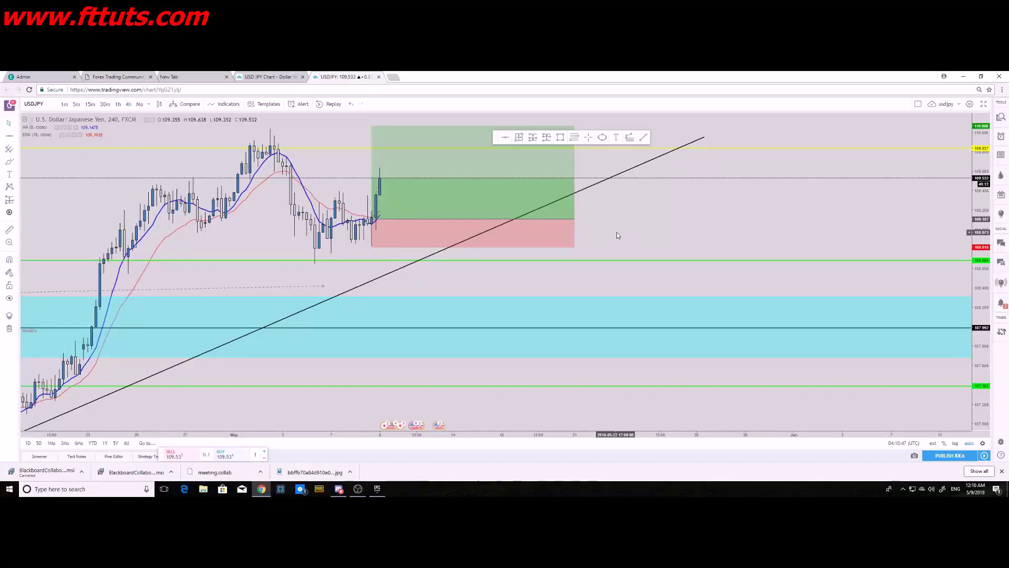
Remove the long-position marker from the 4-hour chart.
{"action": "left_click", "coordinate": [574, 216]}
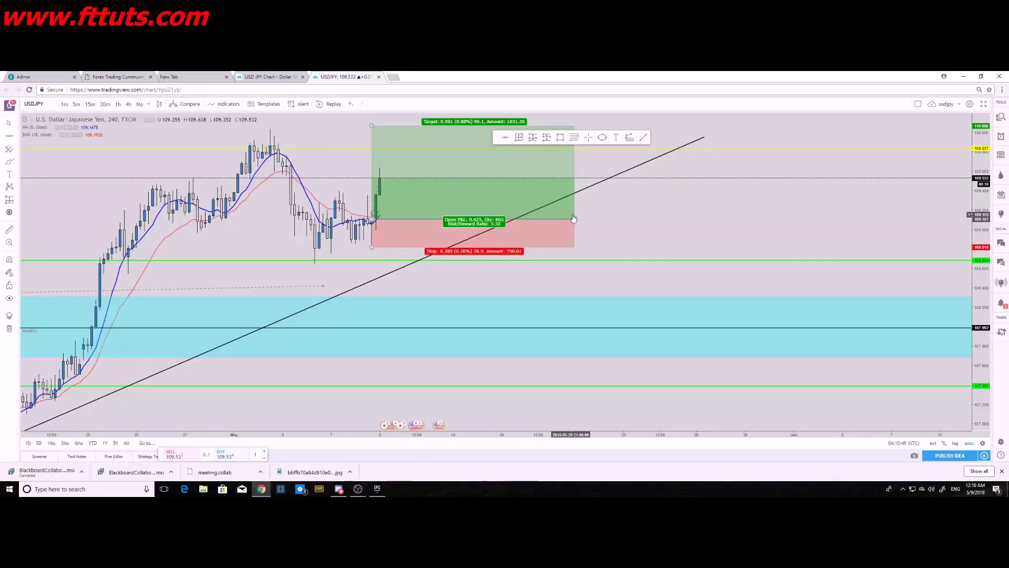
{"action": "right_click", "coordinate": [573, 215]}
{"action": "left_click", "coordinate": [586, 303]}
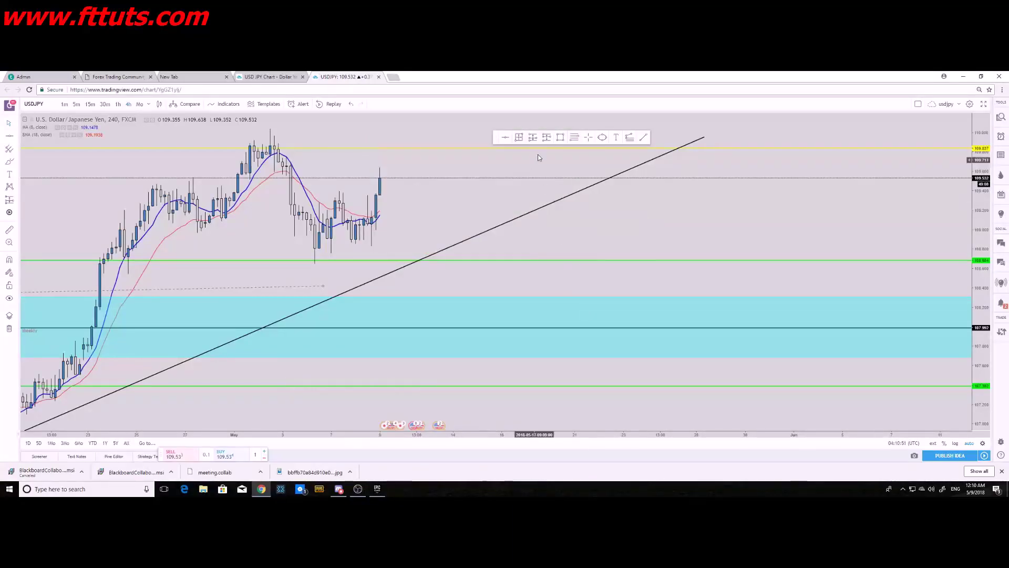
Place a short position, extend its target zone lower, then delete it.
{"action": "left_click", "coordinate": [384, 178]}
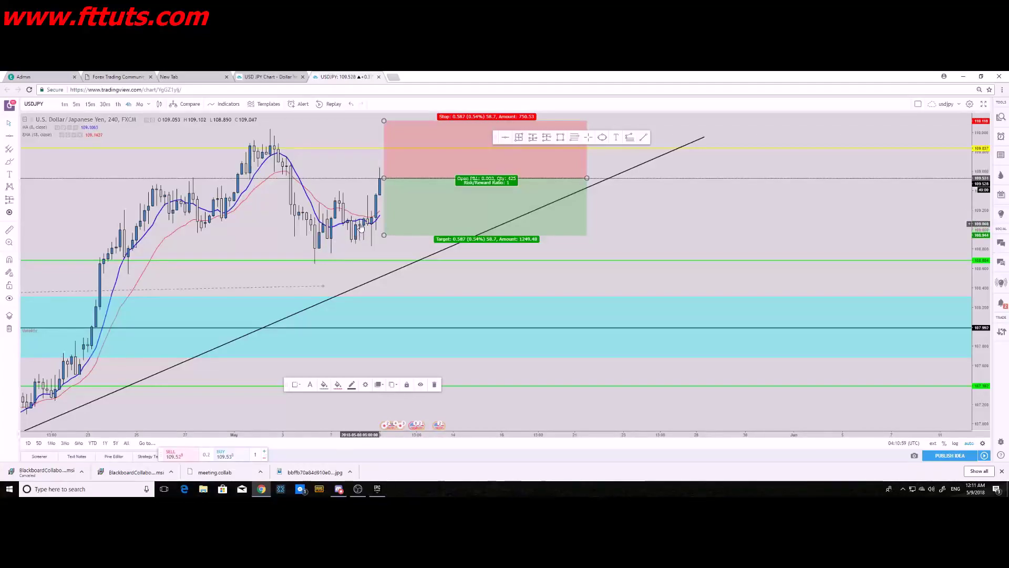
{"action": "left_click_drag", "start_coordinate": [413, 181], "coordinate": [328, 167]}
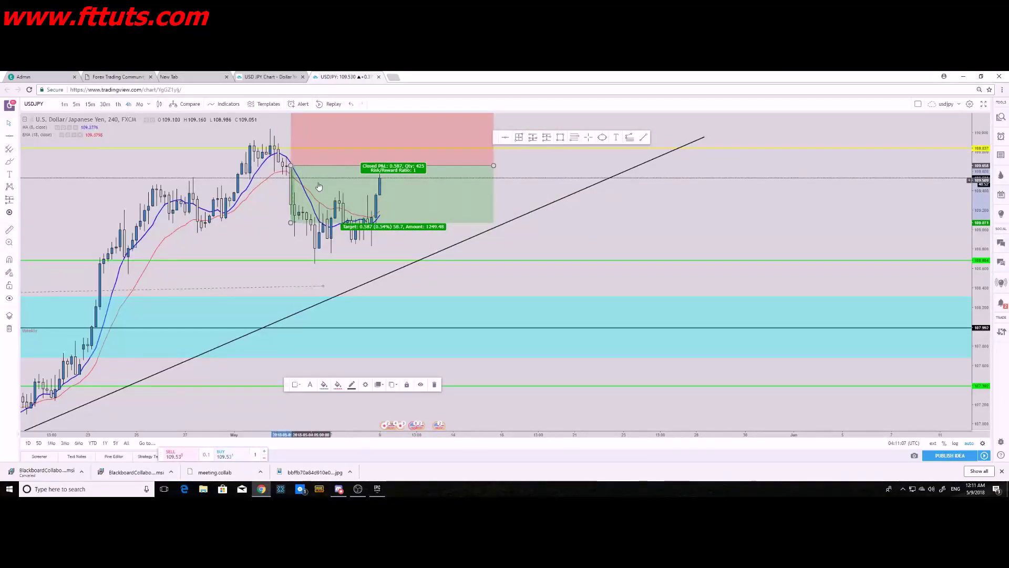
{"action": "scroll", "coordinate": [319, 187], "scroll_direction": "down", "scroll_amount": 2}
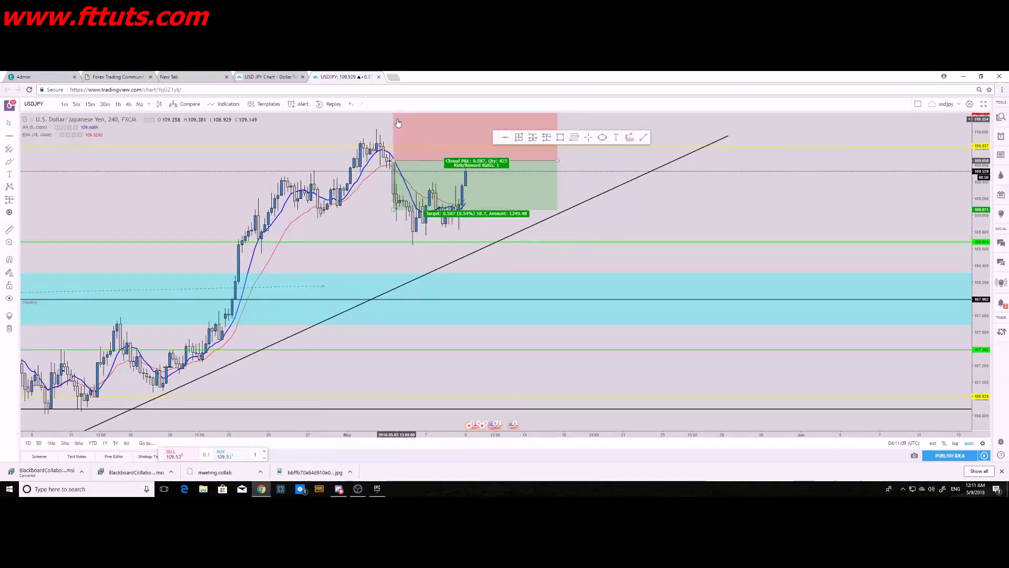
{"action": "left_click_drag", "start_coordinate": [393, 210], "coordinate": [393, 257]}
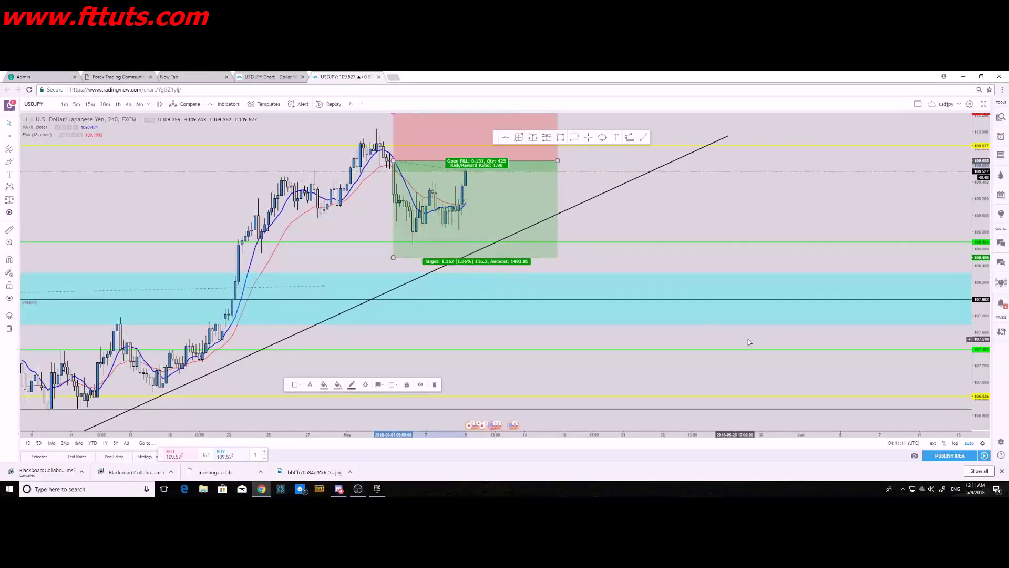
{"action": "right_click", "coordinate": [561, 164]}
{"action": "left_click", "coordinate": [583, 249]}
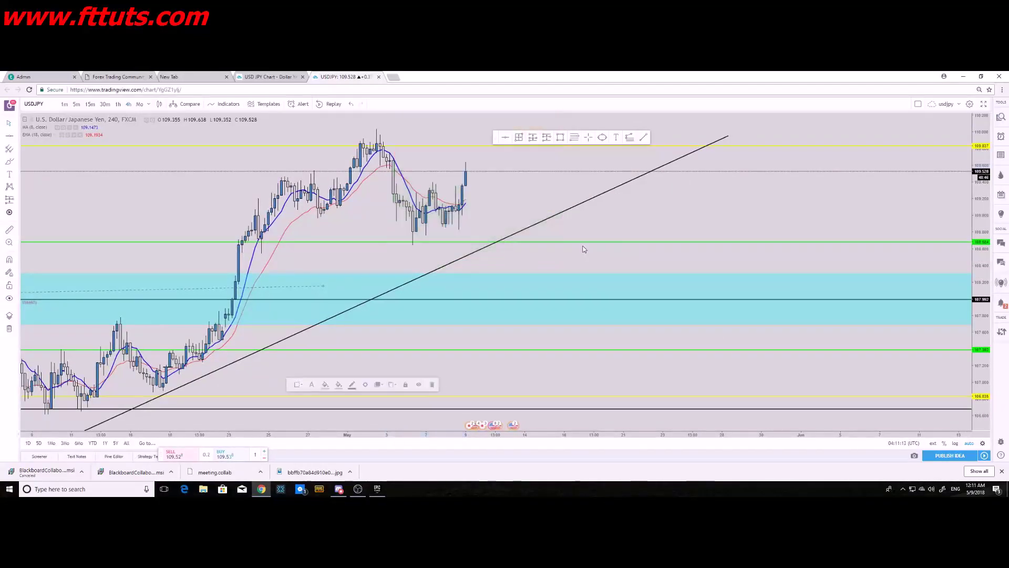
{"action": "left_click", "coordinate": [561, 139]}
Draw a light-blue zone box, move it down to recent lows, then delete it.
{"action": "left_click_drag", "start_coordinate": [271, 163], "coordinate": [387, 179]}
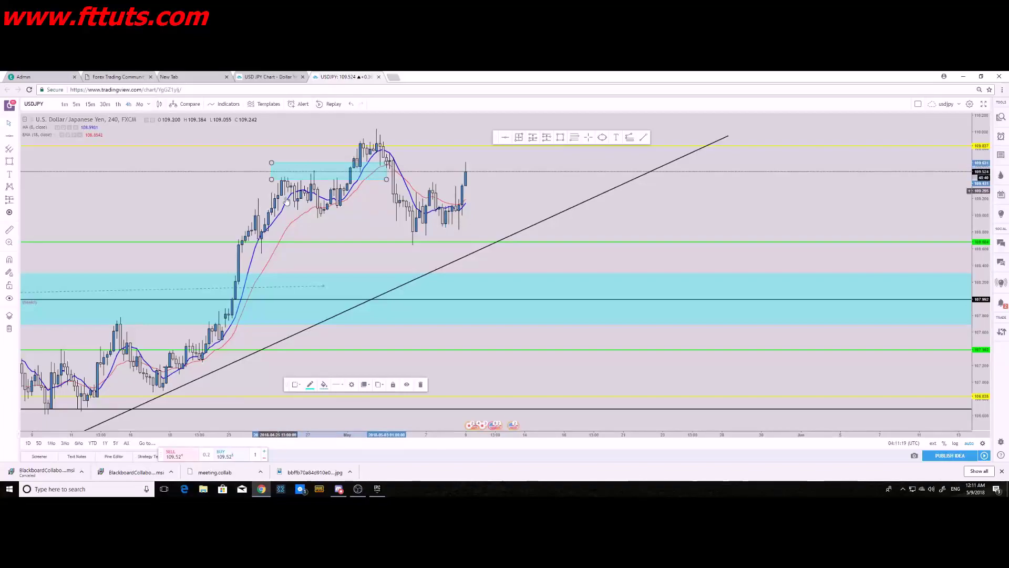
{"action": "left_click_drag", "start_coordinate": [342, 211], "coordinate": [409, 210]}
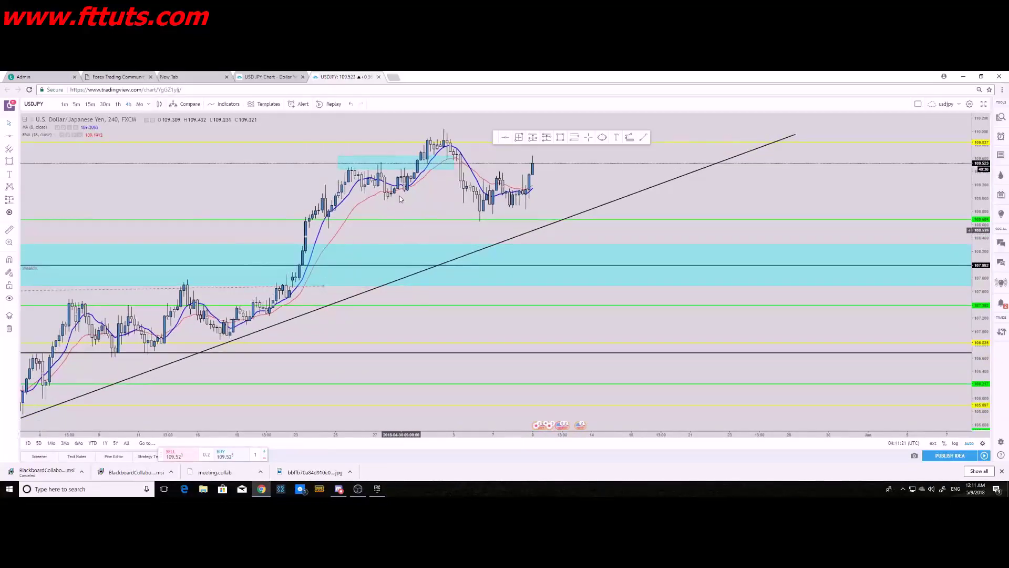
{"action": "left_click_drag", "start_coordinate": [418, 174], "coordinate": [518, 221]}
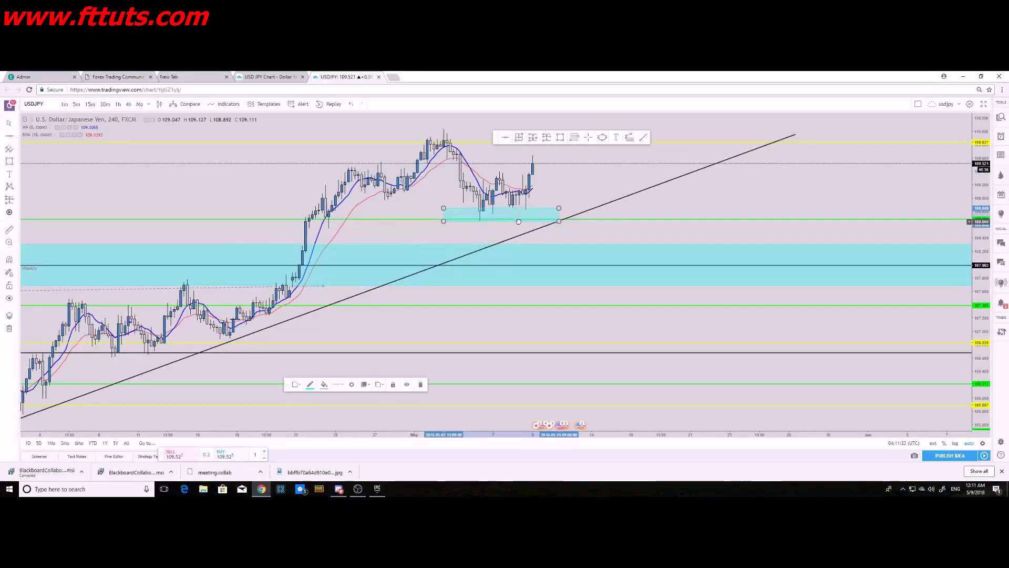
{"action": "right_click", "coordinate": [519, 225]}
{"action": "left_click", "coordinate": [542, 315]}
Draw a Fib retracement from the recent swing low to the swing high.
{"action": "scroll", "coordinate": [530, 249], "scroll_direction": "up", "scroll_amount": 5}
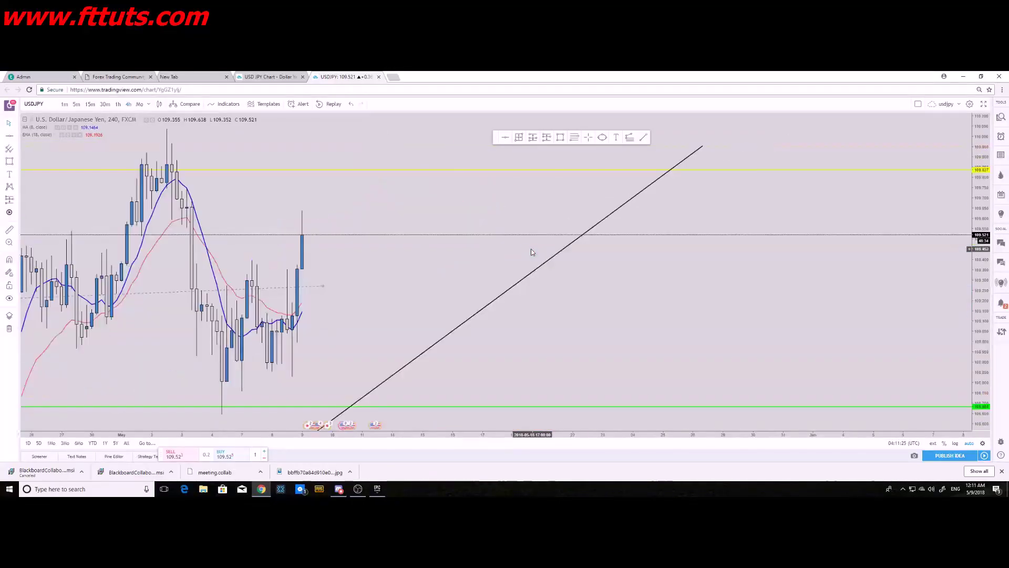
{"action": "scroll", "coordinate": [535, 270], "scroll_direction": "down", "scroll_amount": 8}
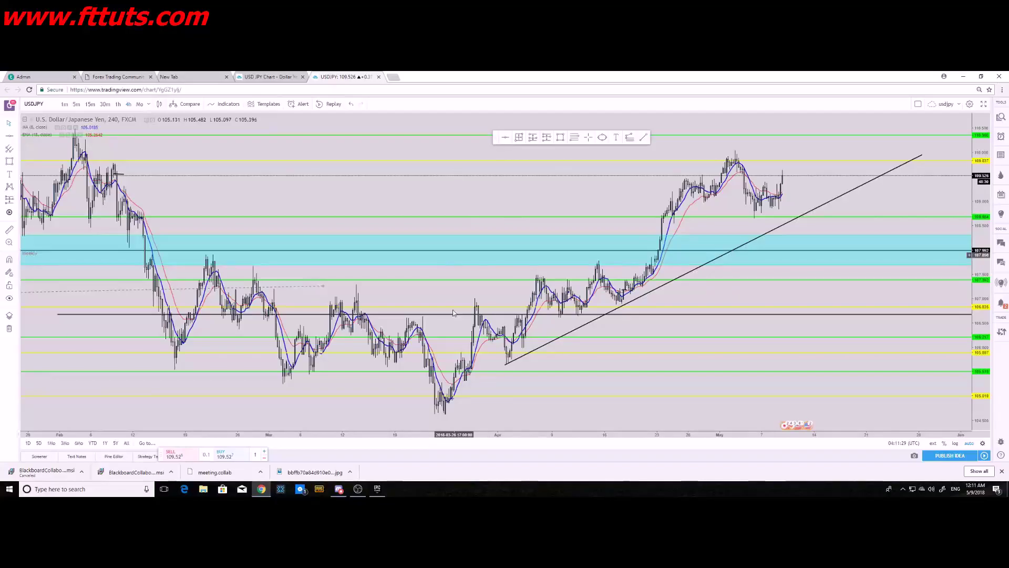
{"action": "scroll", "coordinate": [495, 221], "scroll_direction": "up", "scroll_amount": 3}
{"action": "scroll", "coordinate": [495, 221], "scroll_direction": "up", "scroll_amount": 4}
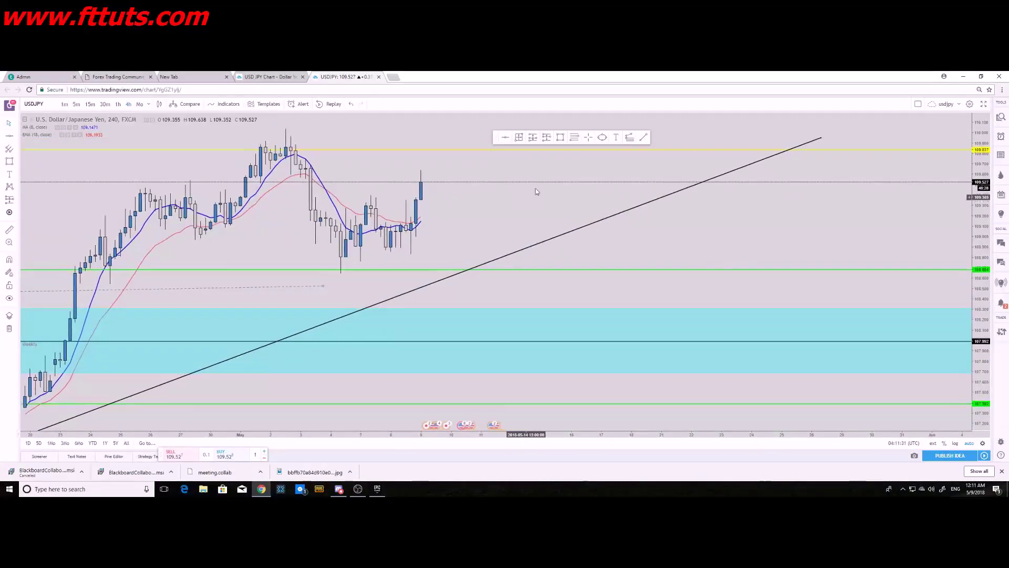
{"action": "left_click", "coordinate": [574, 137]}
{"action": "left_click", "coordinate": [591, 255]}
{"action": "left_click", "coordinate": [802, 159]}
Delete the Fib retracement, then draw a red ellipse around the latest candles and delete it.
{"action": "right_click", "coordinate": [802, 158]}
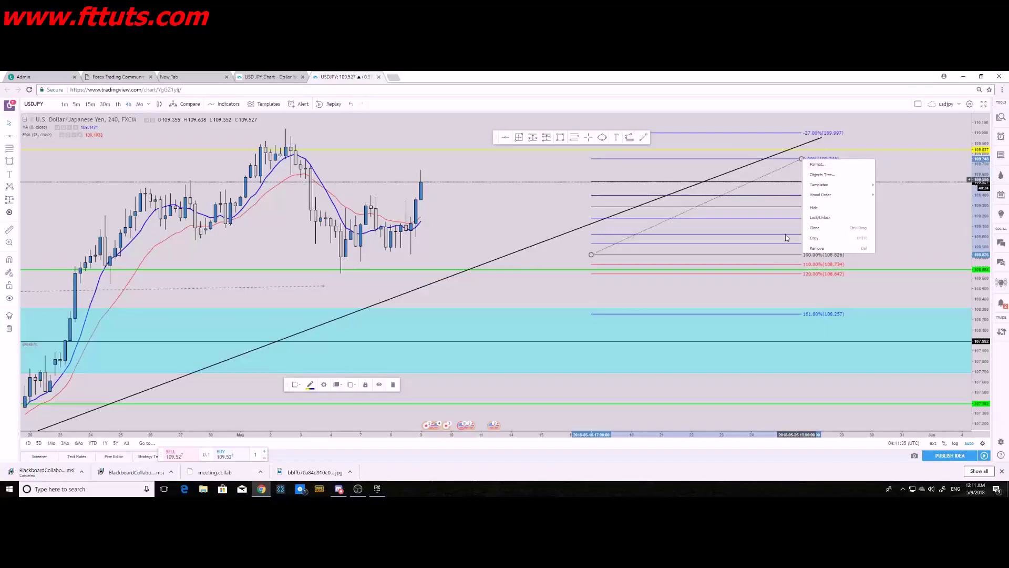
{"action": "left_click", "coordinate": [815, 249]}
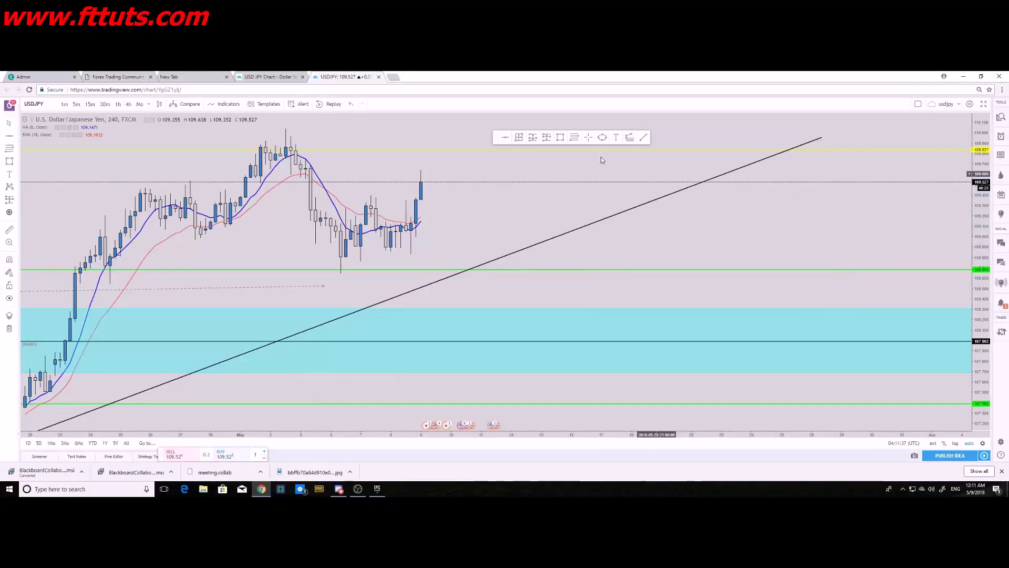
{"action": "left_click", "coordinate": [602, 138]}
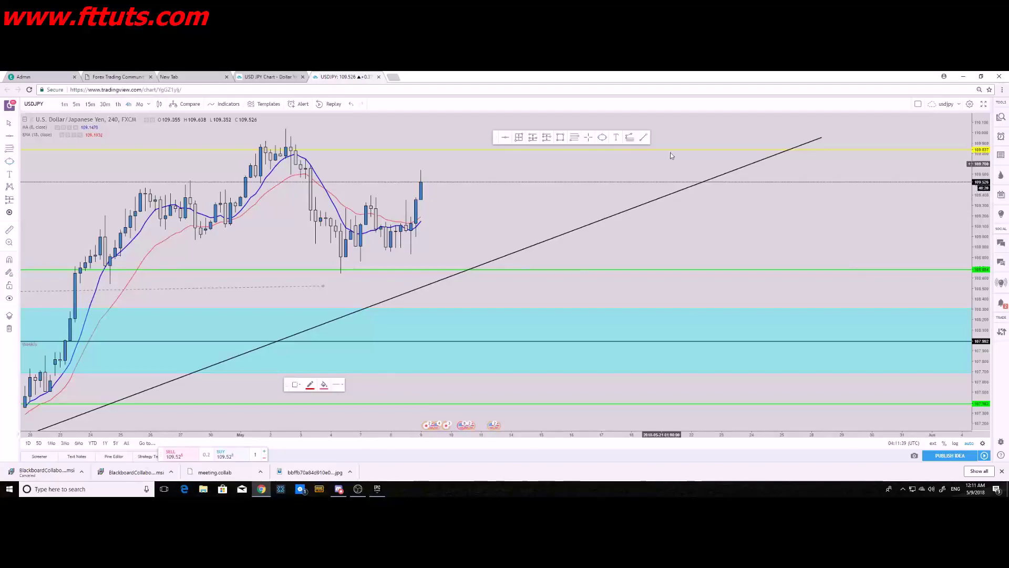
{"action": "left_click", "coordinate": [406, 163]}
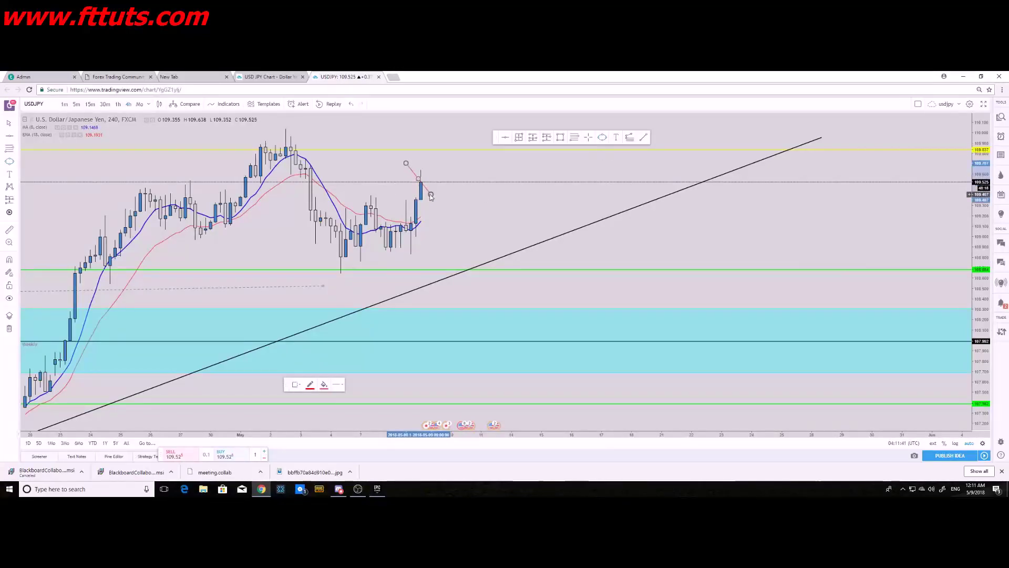
{"action": "left_click", "coordinate": [431, 196]}
{"action": "right_click", "coordinate": [432, 196]}
{"action": "left_click", "coordinate": [452, 272]}
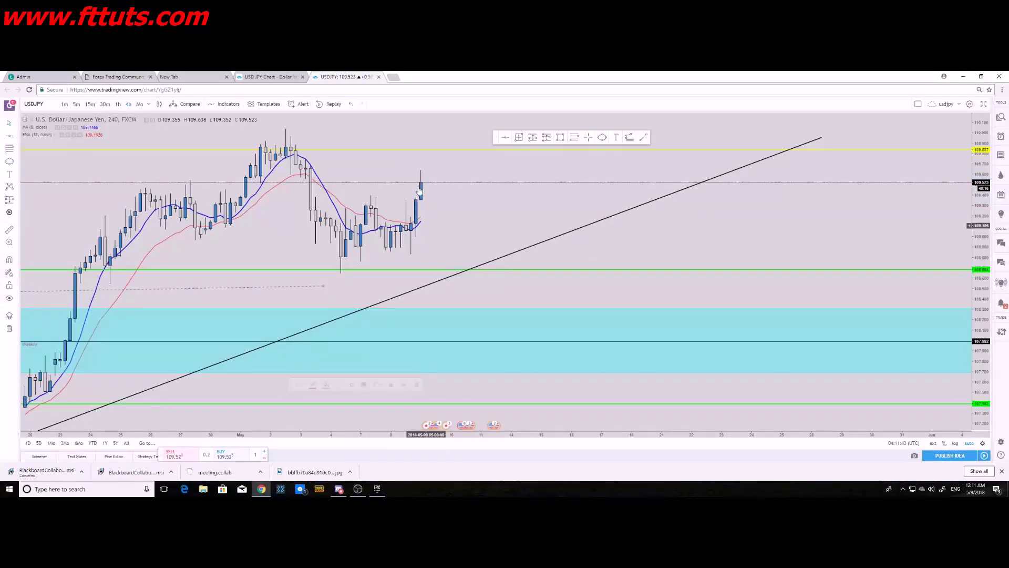
Place a test text label, close its settings unchanged, and delete it.
{"action": "left_click", "coordinate": [617, 139]}
{"action": "left_click", "coordinate": [524, 166]}
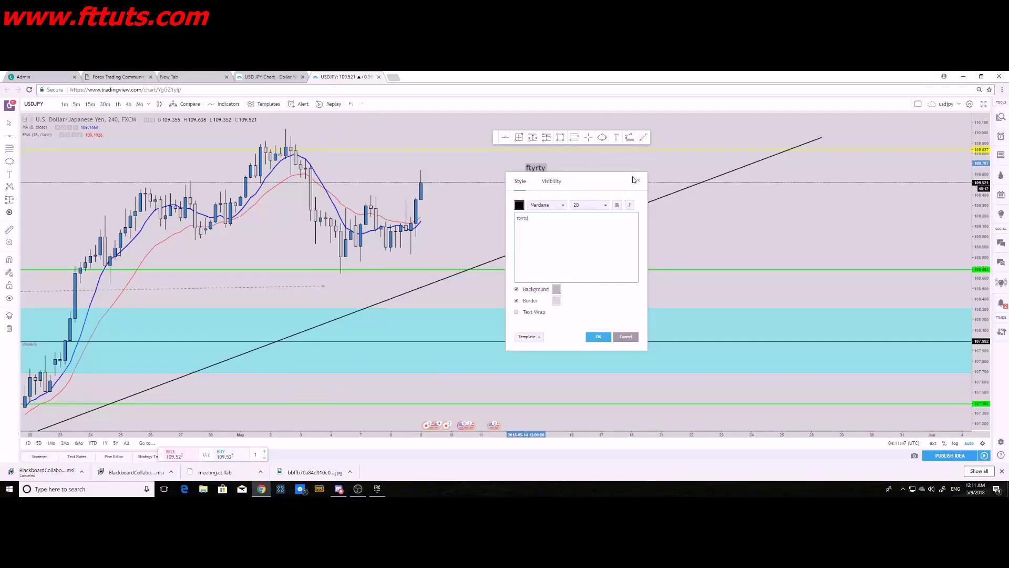
{"action": "left_click", "coordinate": [637, 180]}
{"action": "right_click", "coordinate": [532, 167]}
{"action": "left_click", "coordinate": [545, 256]}
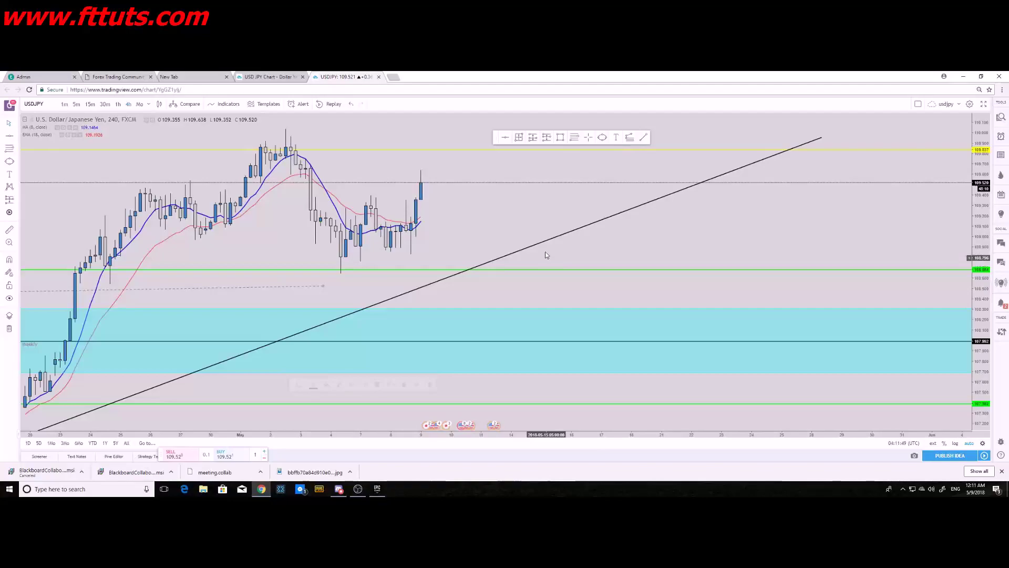
{"action": "left_click", "coordinate": [642, 140]}
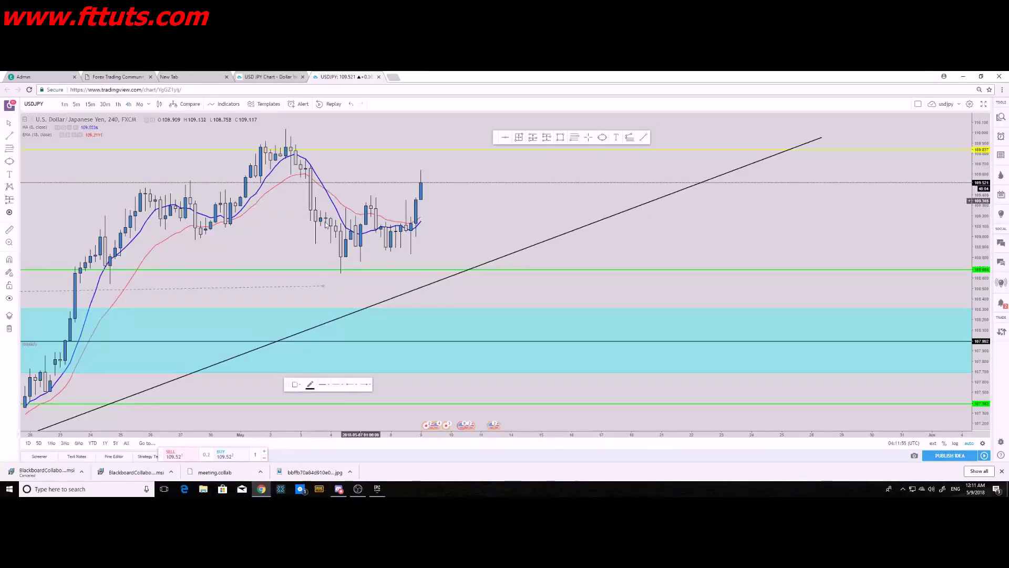
{"action": "scroll", "coordinate": [421, 290], "scroll_direction": "down", "scroll_amount": 3}
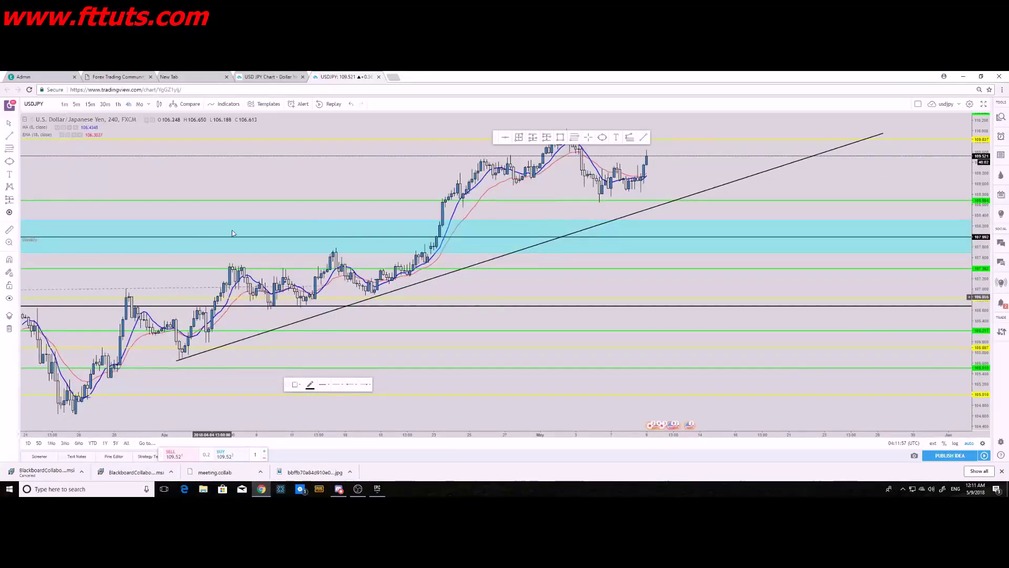
{"action": "scroll", "coordinate": [229, 216], "scroll_direction": "up", "scroll_amount": 2}
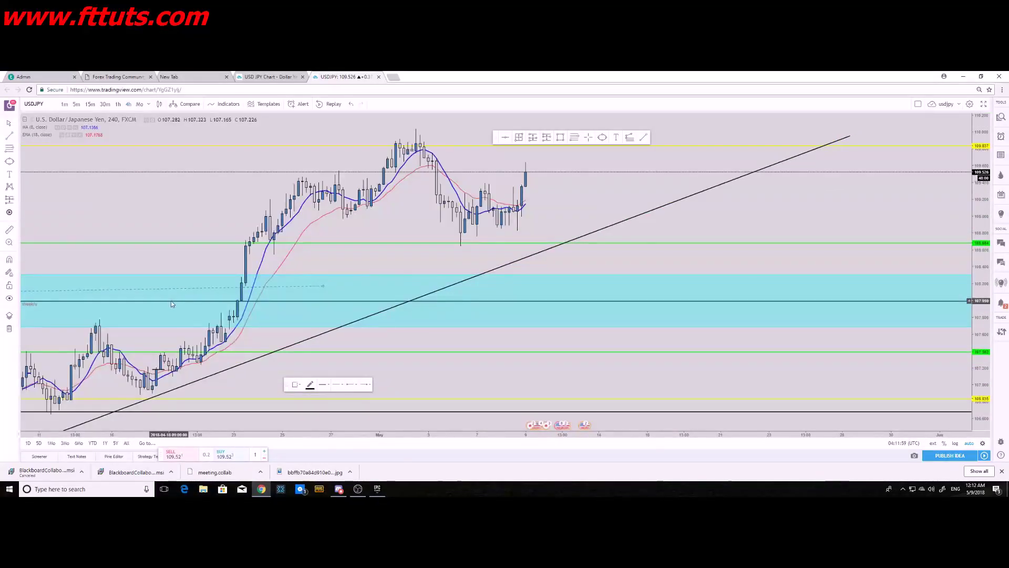
{"action": "scroll", "coordinate": [164, 315], "scroll_direction": "up", "scroll_amount": 1}
{"action": "scroll", "coordinate": [343, 303], "scroll_direction": "up", "scroll_amount": 2}
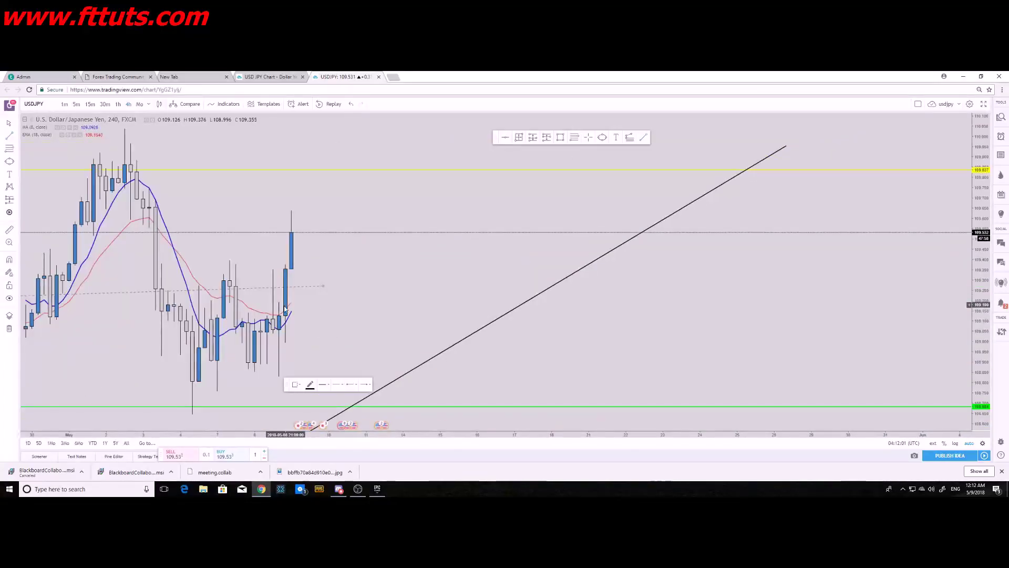
{"action": "scroll", "coordinate": [284, 318], "scroll_direction": "down", "scroll_amount": 2}
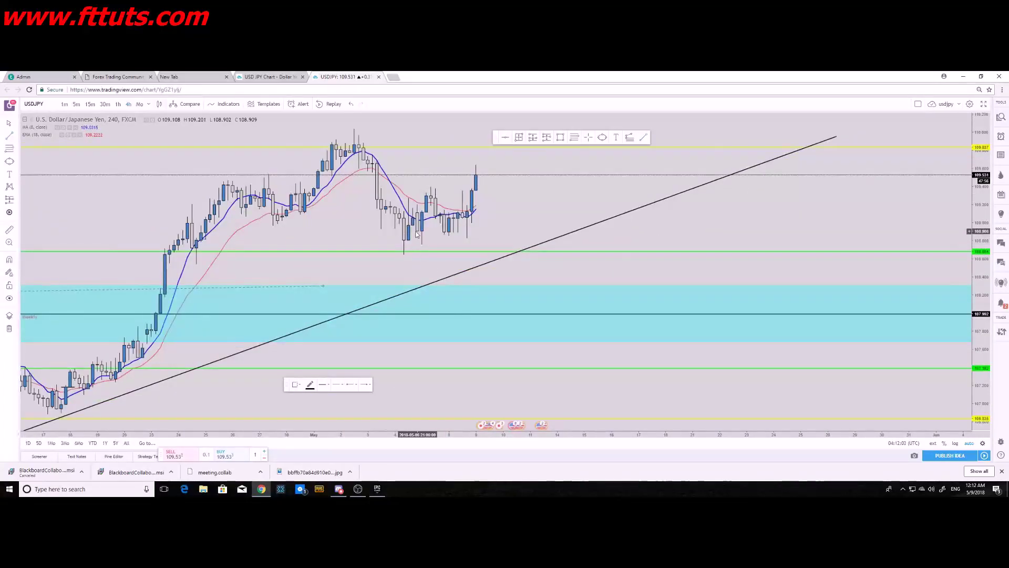
{"action": "left_click_drag", "start_coordinate": [418, 231], "coordinate": [505, 230]}
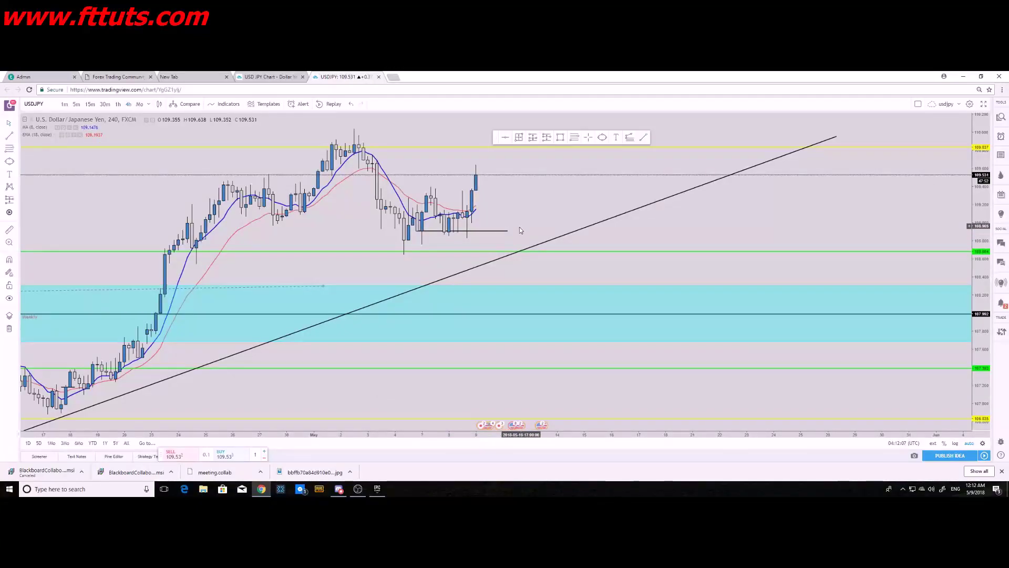
{"action": "right_click", "coordinate": [497, 231]}
{"action": "left_click", "coordinate": [510, 330]}
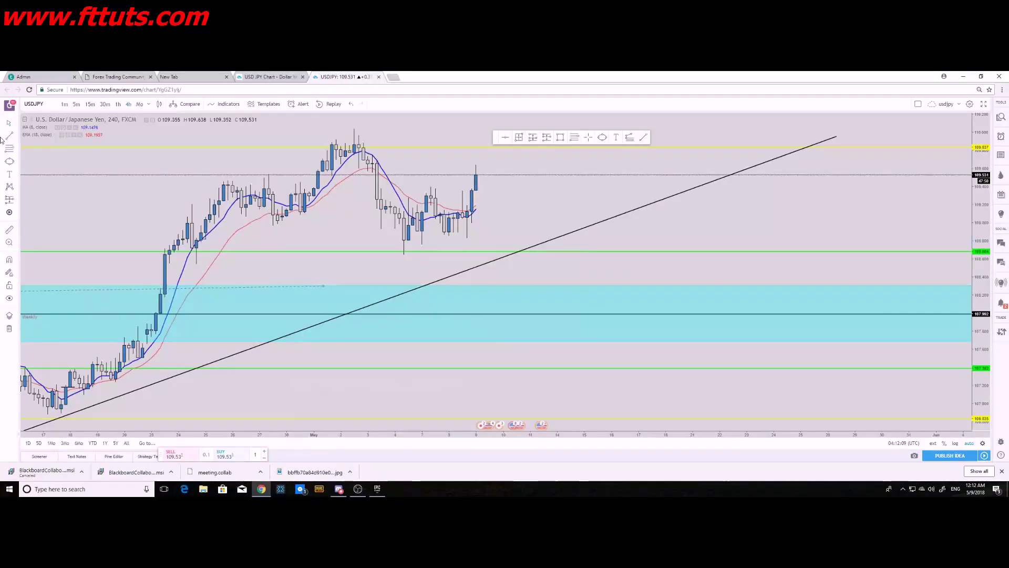
{"action": "left_click", "coordinate": [12, 138]}
{"action": "left_click_drag", "start_coordinate": [413, 231], "coordinate": [504, 231]}
{"action": "right_click", "coordinate": [503, 231]}
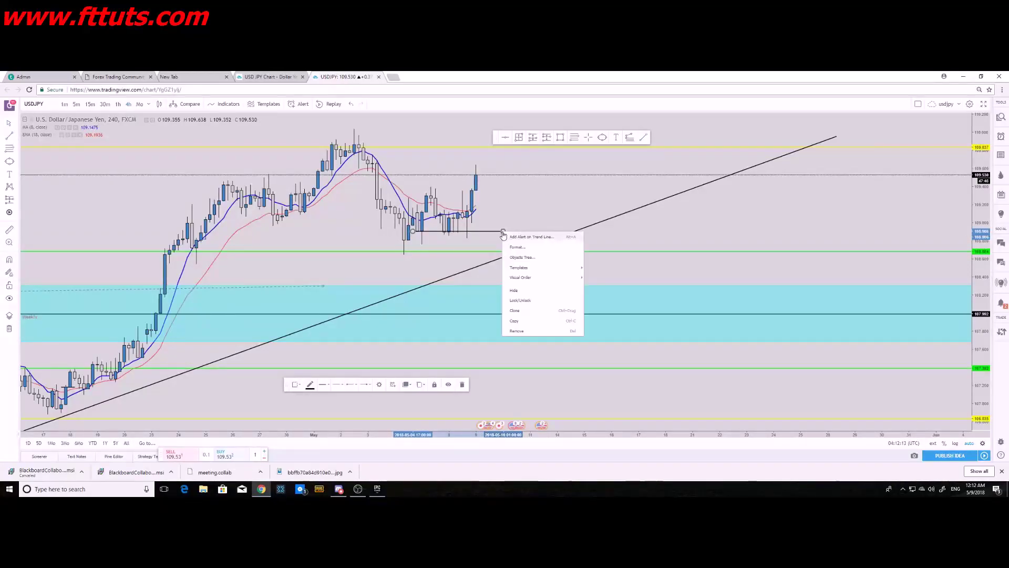
{"action": "left_click", "coordinate": [517, 331]}
{"action": "left_click", "coordinate": [40, 145]}
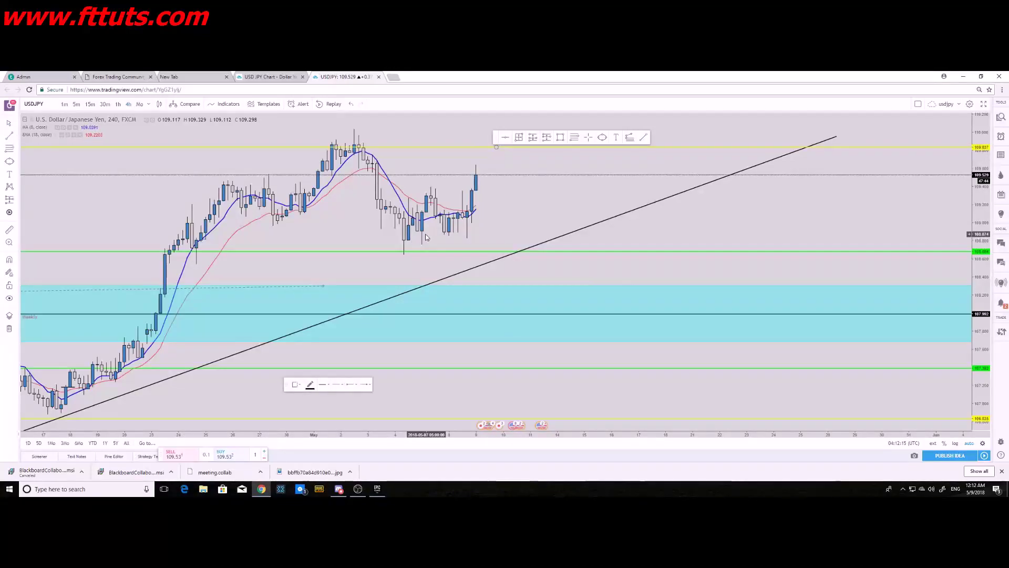
{"action": "left_click", "coordinate": [415, 231]}
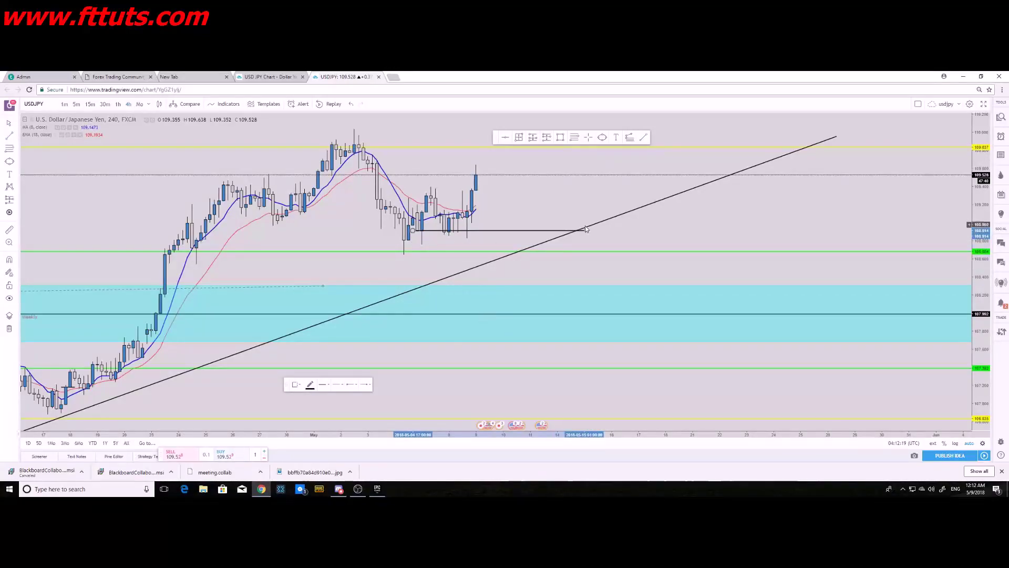
{"action": "left_click", "coordinate": [499, 230]}
{"action": "left_click_drag", "start_coordinate": [498, 230], "coordinate": [552, 231]}
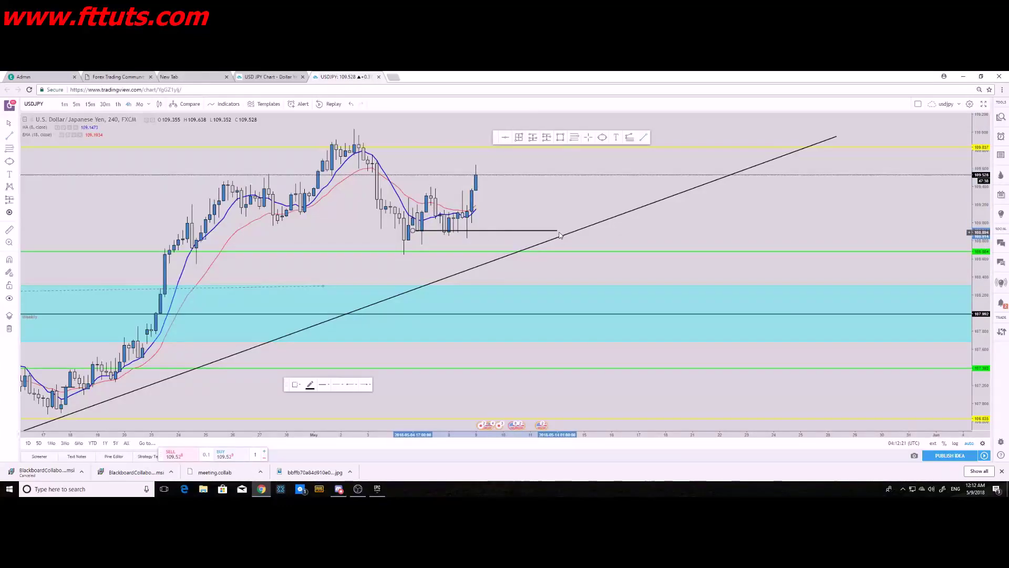
{"action": "right_click", "coordinate": [552, 231]}
{"action": "left_click", "coordinate": [585, 329]}
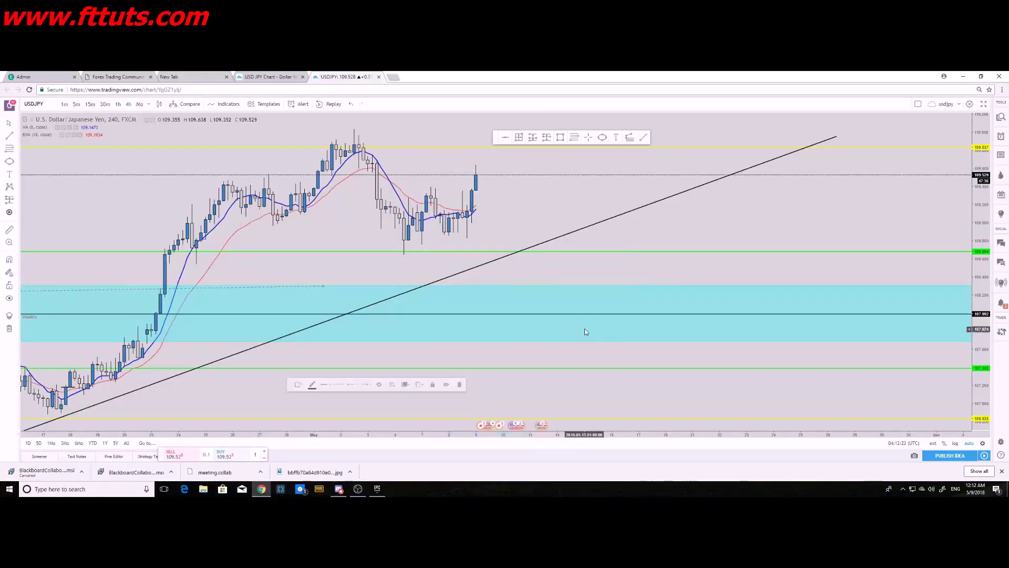
Switch to monthly bars and delete the long-position drawing.
{"action": "scroll", "coordinate": [520, 231], "scroll_direction": "down", "scroll_amount": 2}
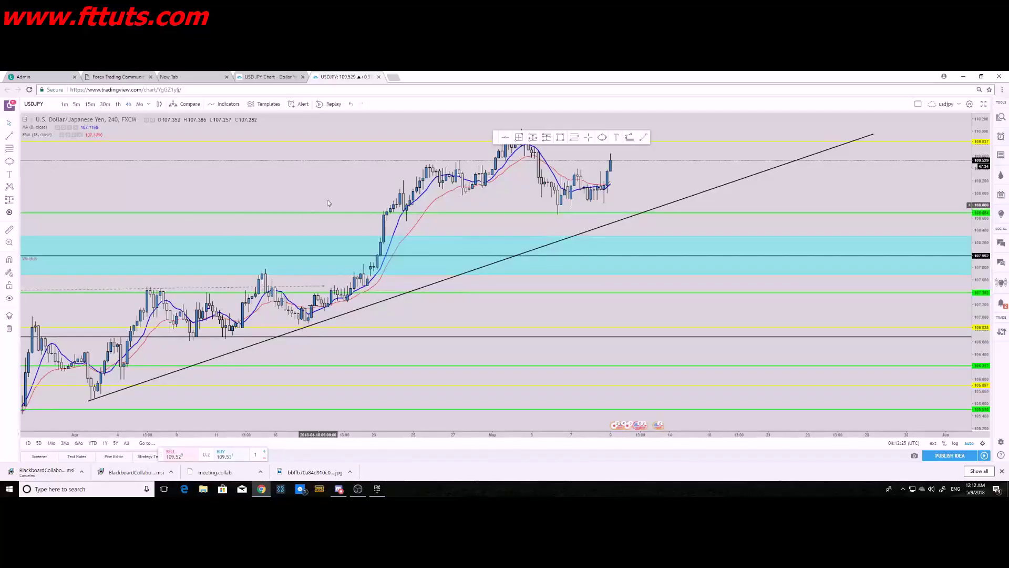
{"action": "left_click", "coordinate": [150, 104]}
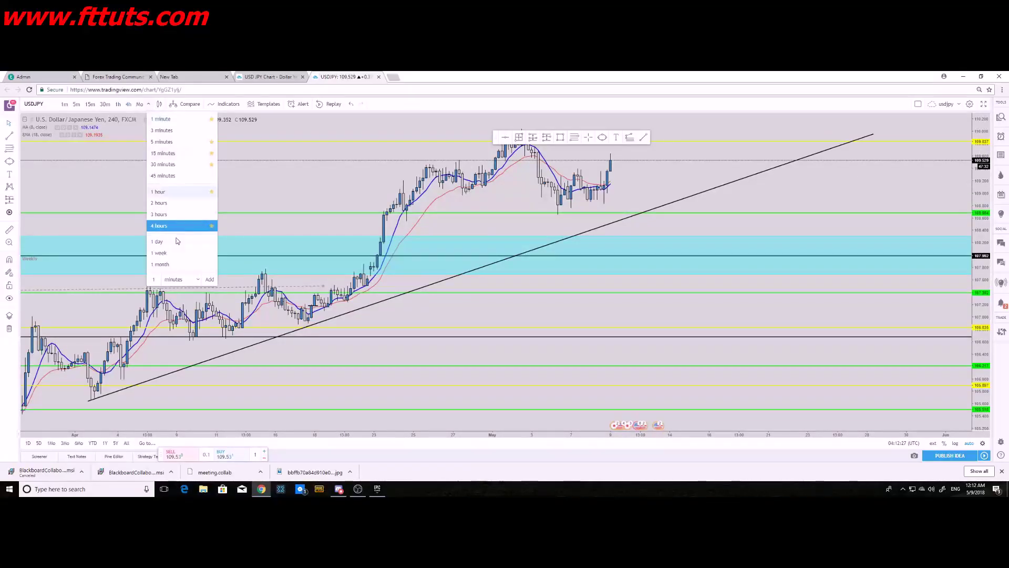
{"action": "left_click", "coordinate": [164, 264]}
{"action": "left_click_drag", "start_coordinate": [371, 268], "coordinate": [292, 270]}
{"action": "right_click", "coordinate": [292, 270]}
{"action": "left_click", "coordinate": [313, 365]}
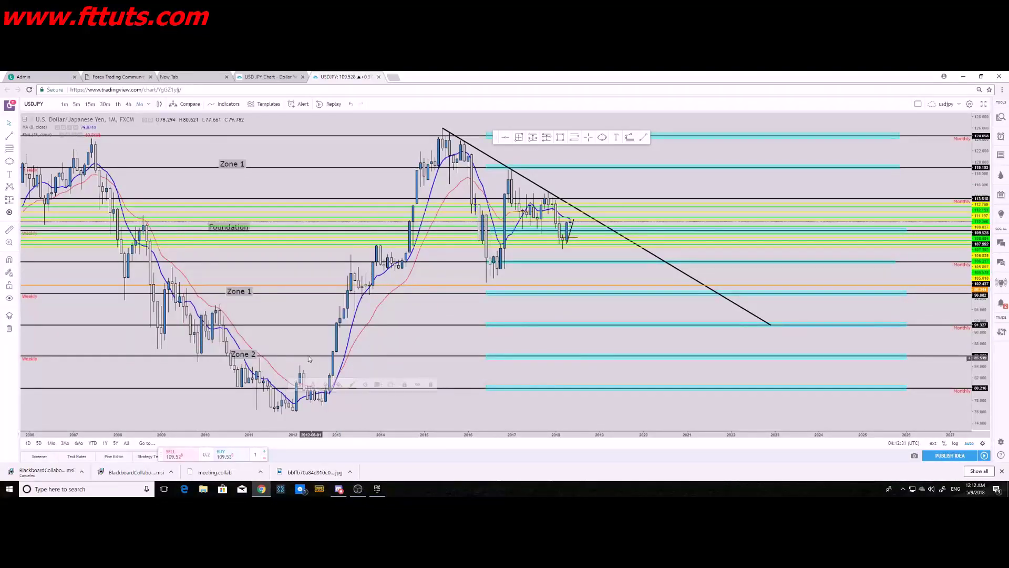
Review the chart on monthly, weekly, then daily bars.
{"action": "left_click", "coordinate": [149, 104]}
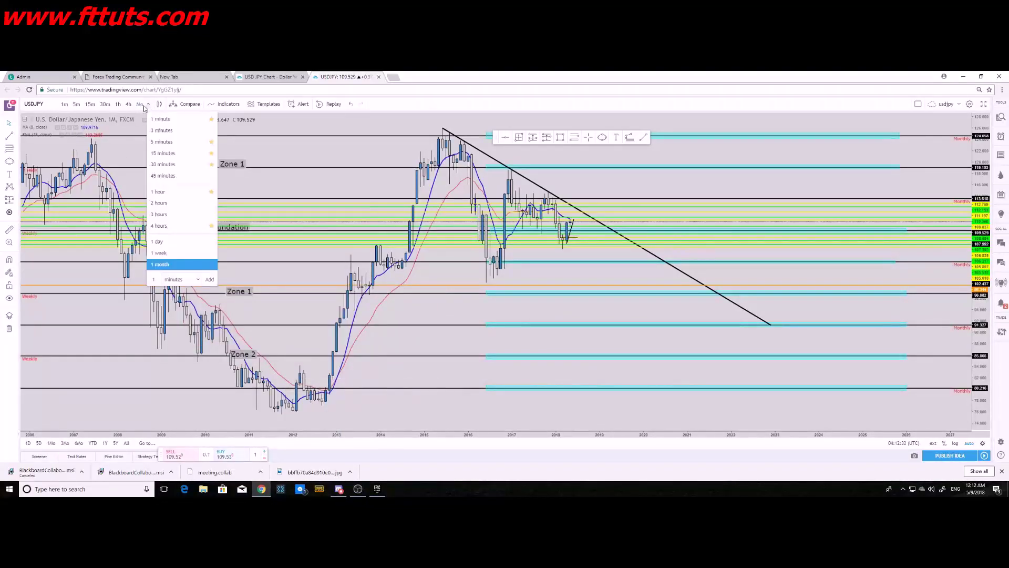
{"action": "left_click", "coordinate": [177, 266]}
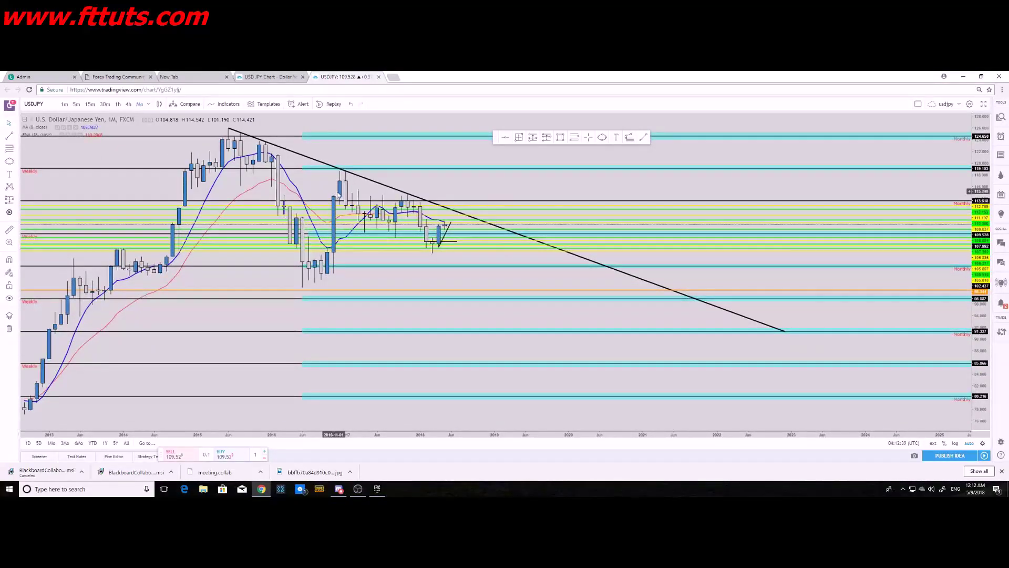
{"action": "left_click", "coordinate": [149, 106]}
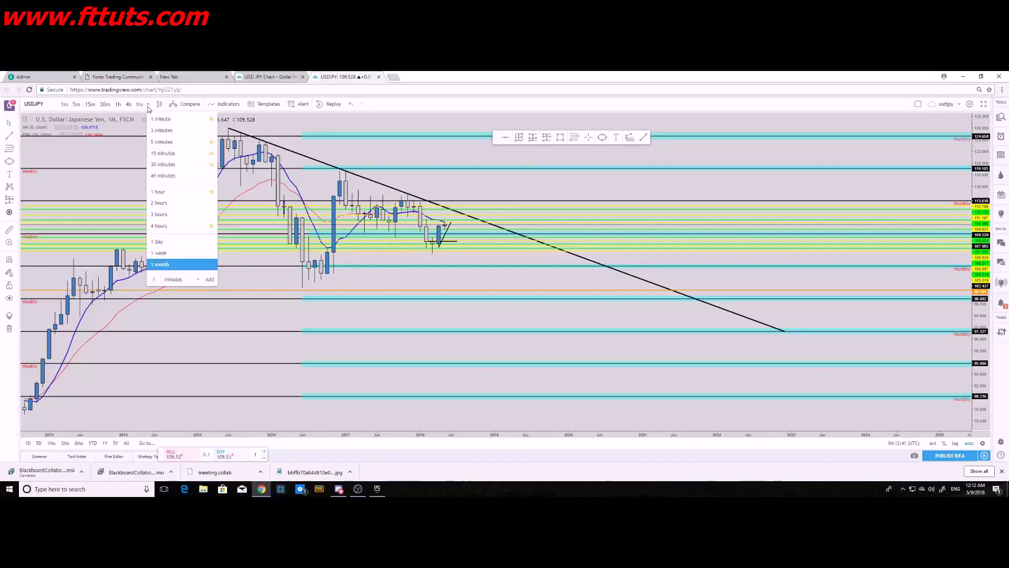
{"action": "left_click", "coordinate": [160, 253]}
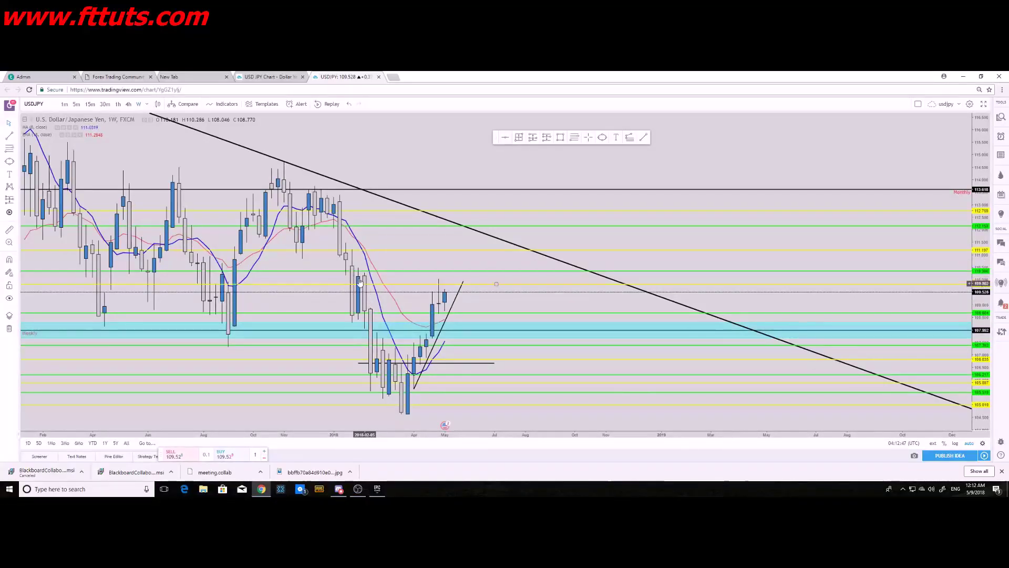
{"action": "left_click", "coordinate": [146, 104]}
{"action": "left_click", "coordinate": [179, 243]}
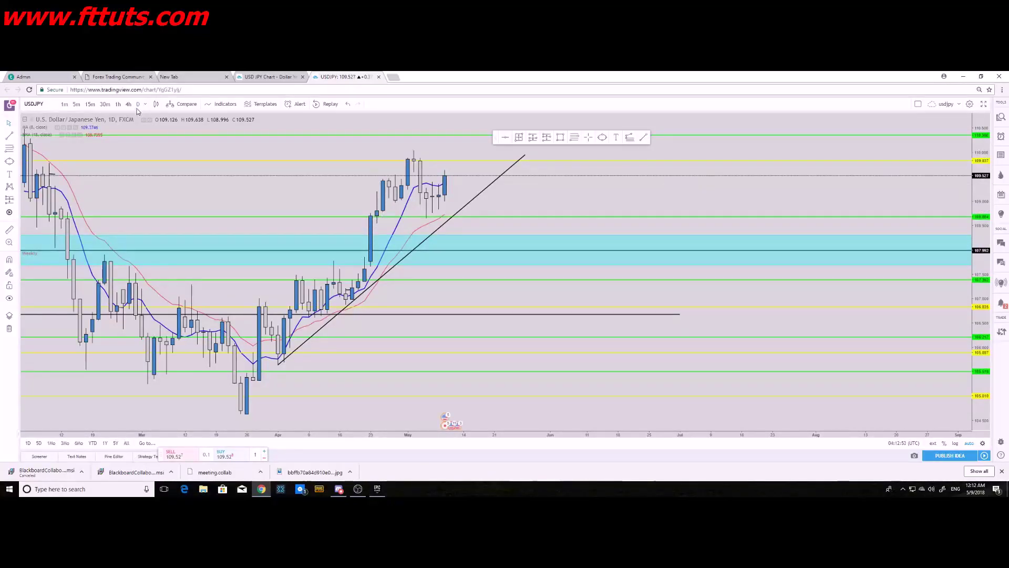
Pan the 4-hour chart across recent and older bars.
{"action": "left_click_drag", "start_coordinate": [518, 247], "coordinate": [734, 231]}
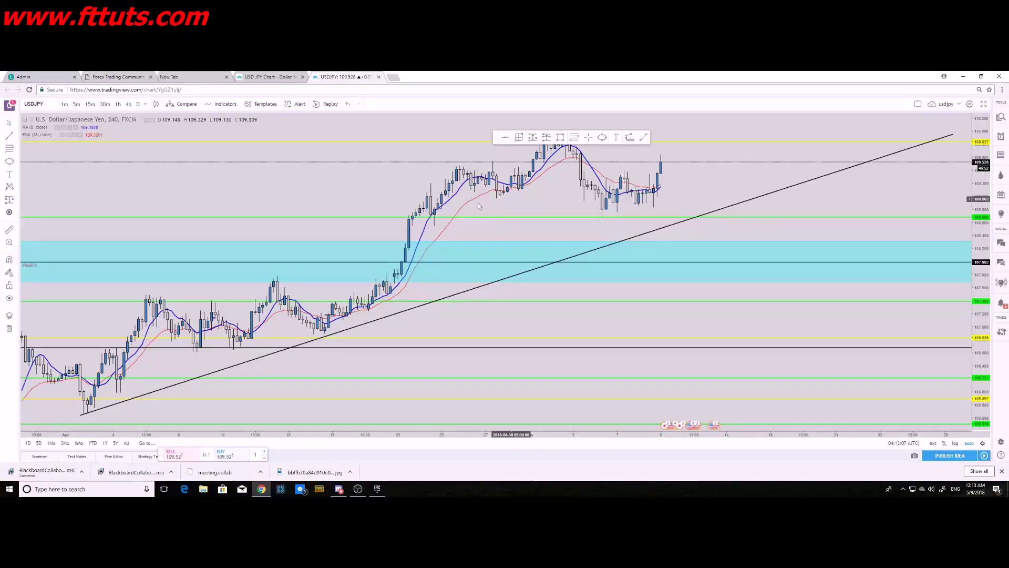
{"action": "left_click_drag", "start_coordinate": [300, 277], "coordinate": [455, 368]}
{"action": "scroll", "coordinate": [412, 342], "scroll_direction": "down", "scroll_amount": 3}
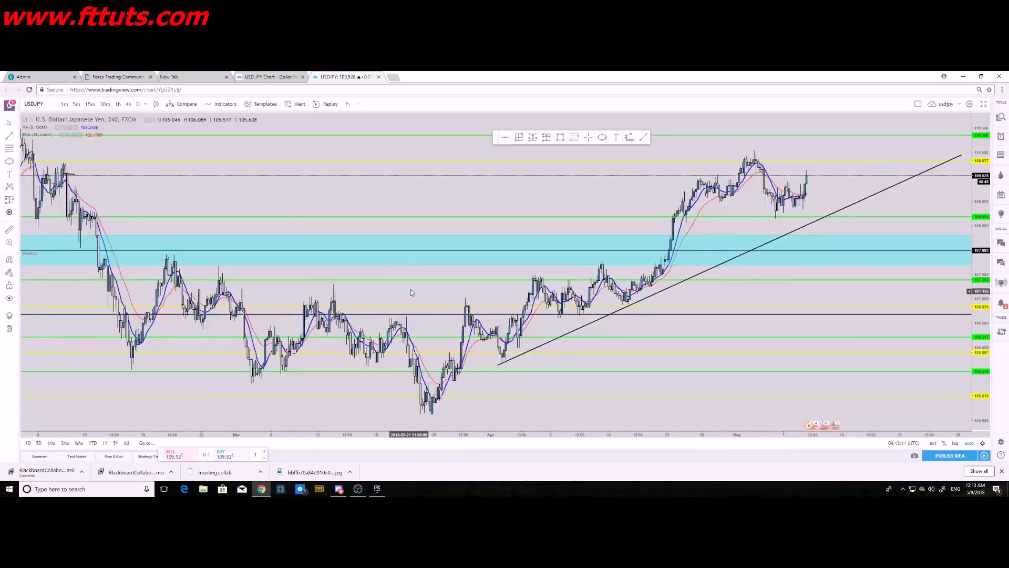
{"action": "right_click", "coordinate": [411, 289]}
Set a light chart background colour in the chart properties and confirm.
{"action": "left_click", "coordinate": [427, 456]}
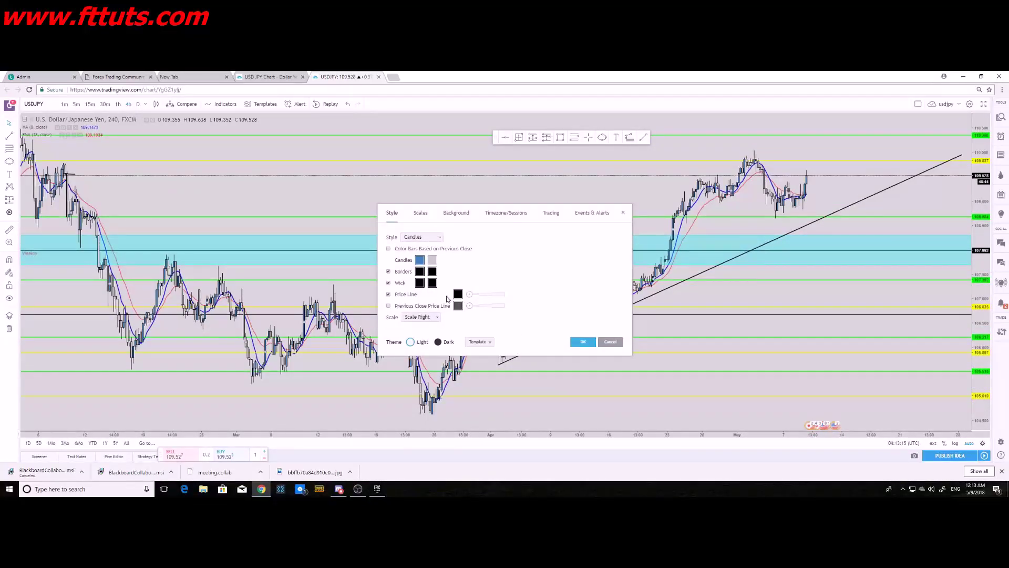
{"action": "left_click", "coordinate": [624, 213]}
{"action": "right_click", "coordinate": [499, 192]}
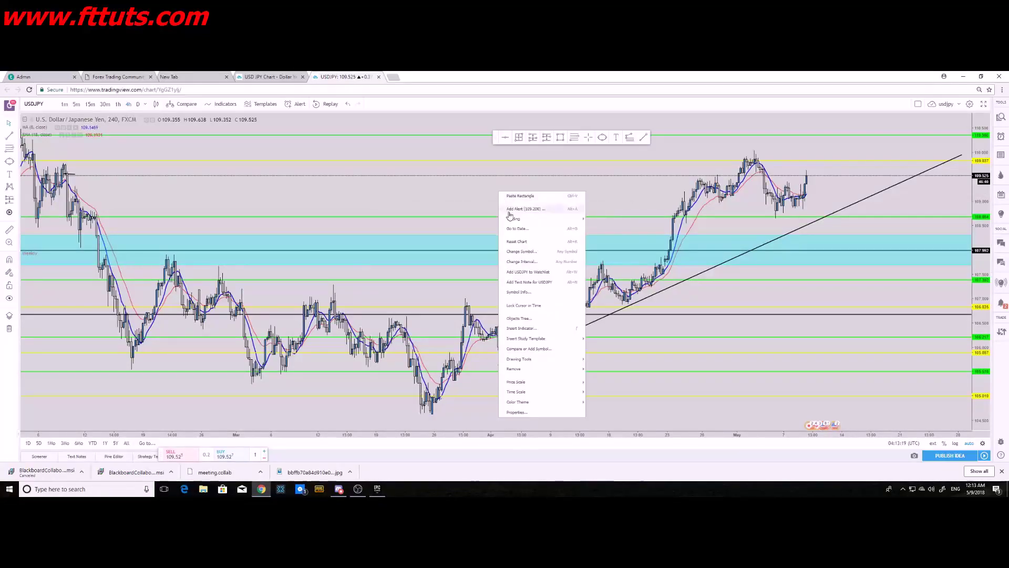
{"action": "left_click", "coordinate": [525, 413]}
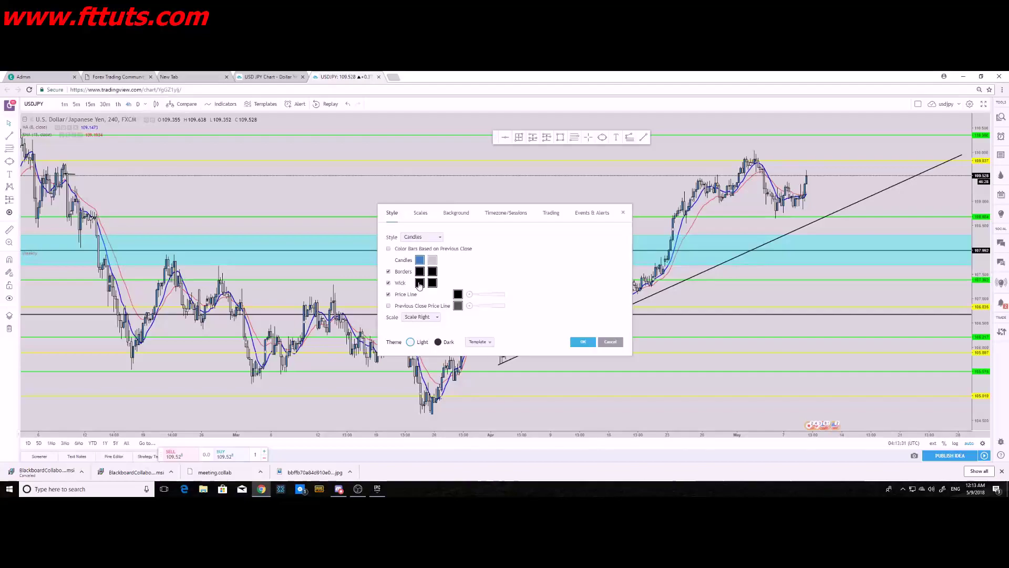
{"action": "left_click", "coordinate": [457, 214]}
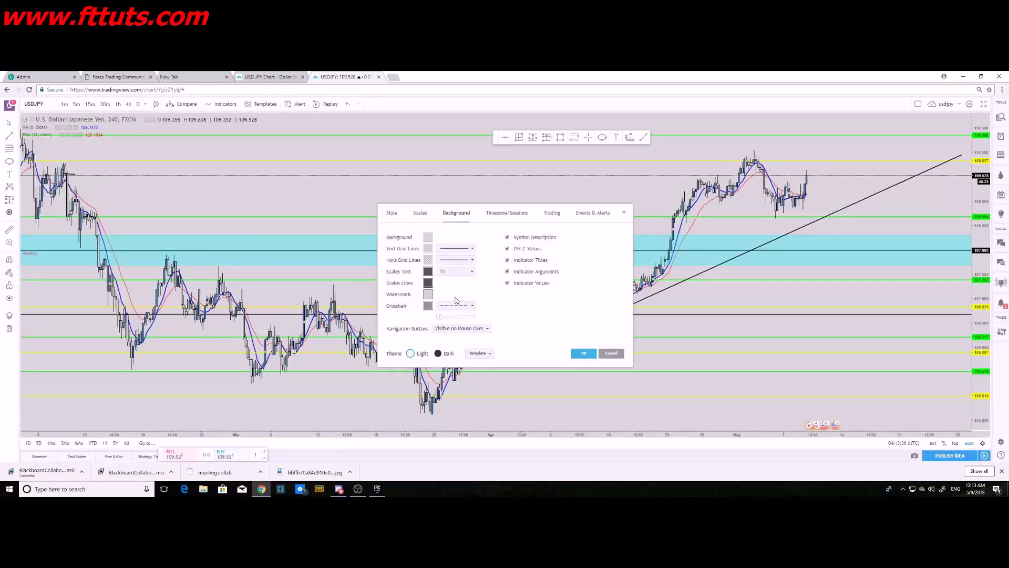
{"action": "left_click", "coordinate": [428, 236]}
{"action": "left_click", "coordinate": [477, 236]}
{"action": "left_click", "coordinate": [434, 295]}
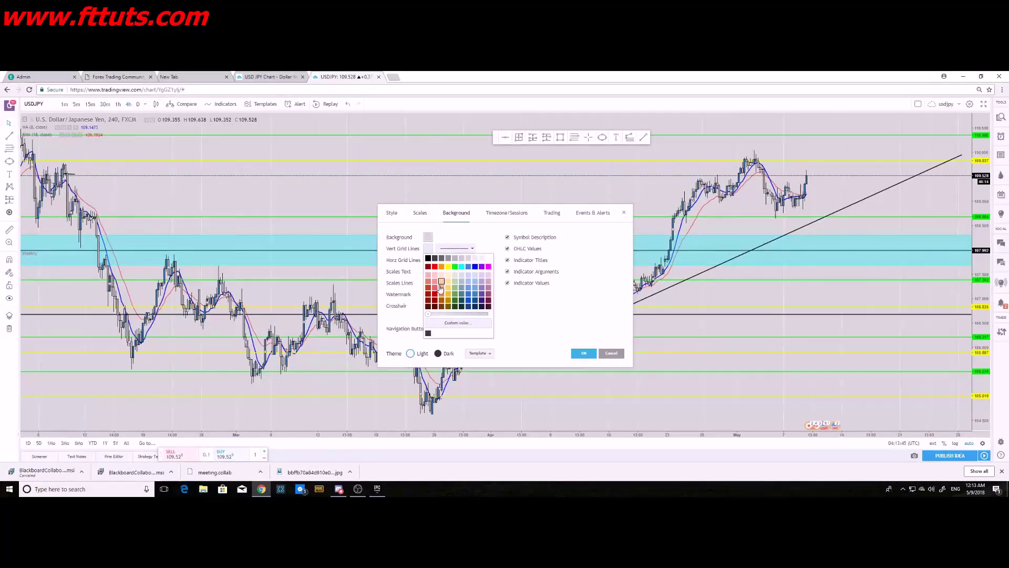
{"action": "left_click", "coordinate": [536, 340]}
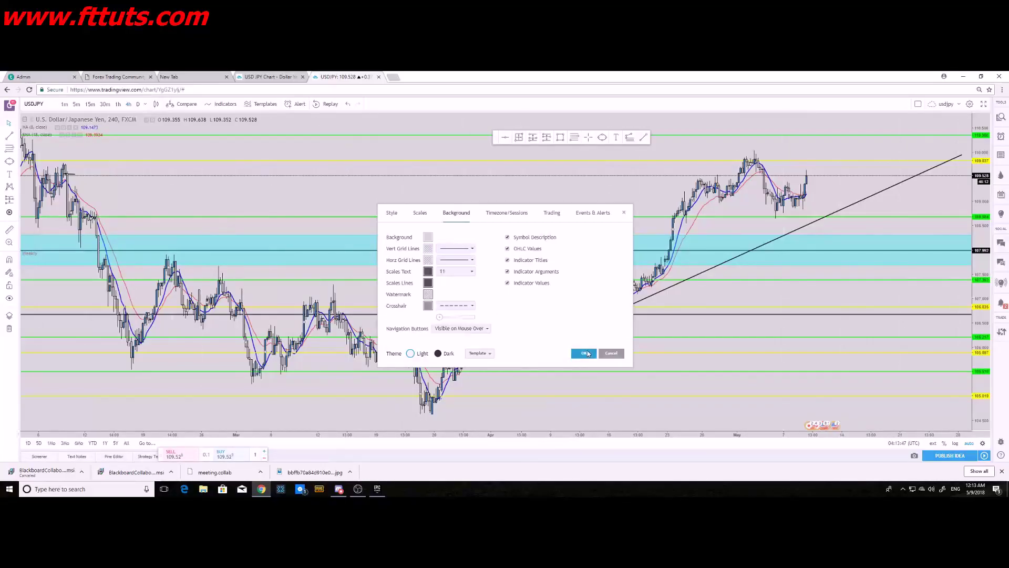
{"action": "key", "text": "Return"}
Close the TradingView tab, cancel the leave-site prompt, and minimise the browser.
{"action": "scroll", "coordinate": [538, 387], "scroll_direction": "down", "scroll_amount": 1}
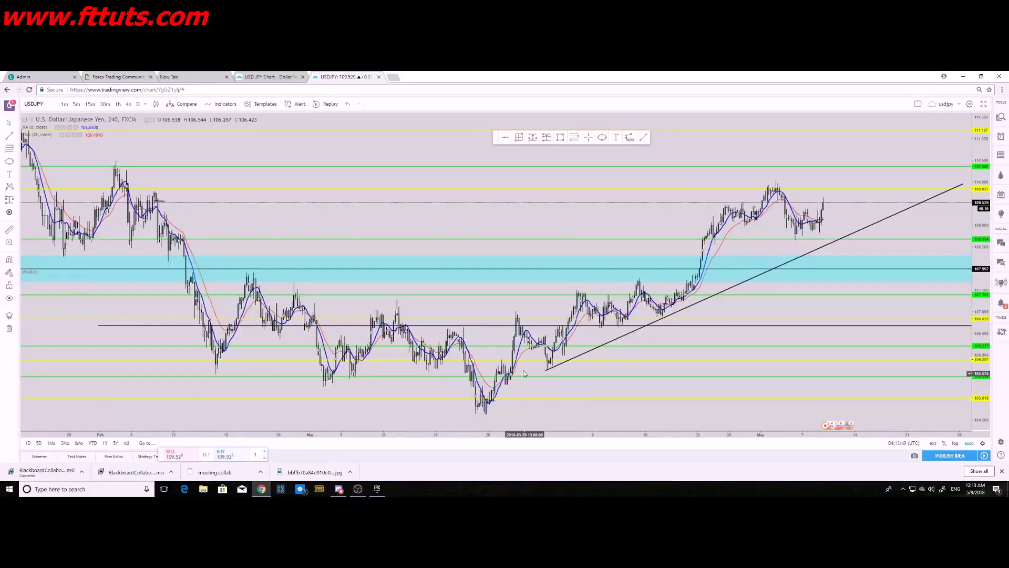
{"action": "left_click", "coordinate": [379, 77]}
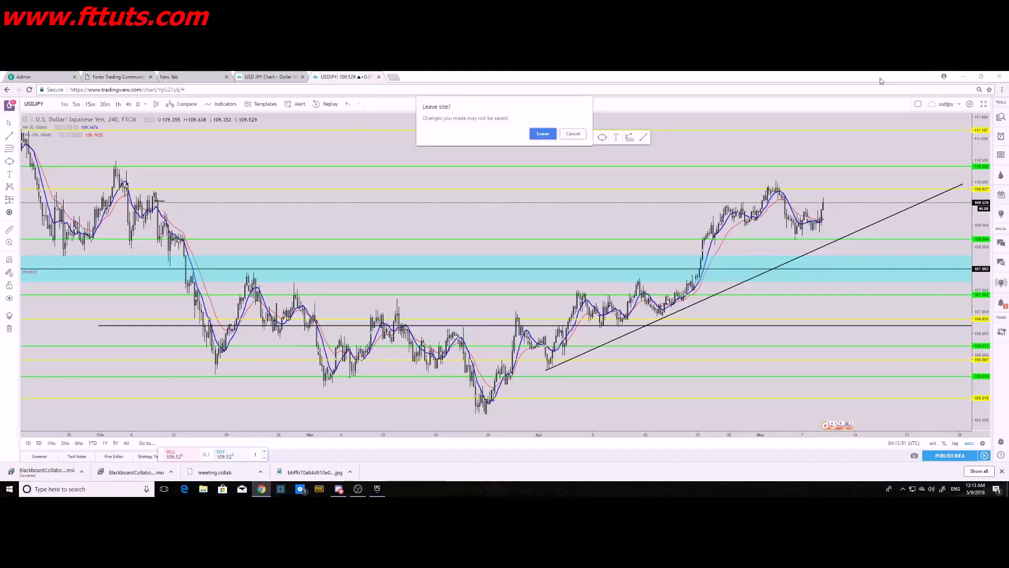
{"action": "left_click", "coordinate": [573, 134]}
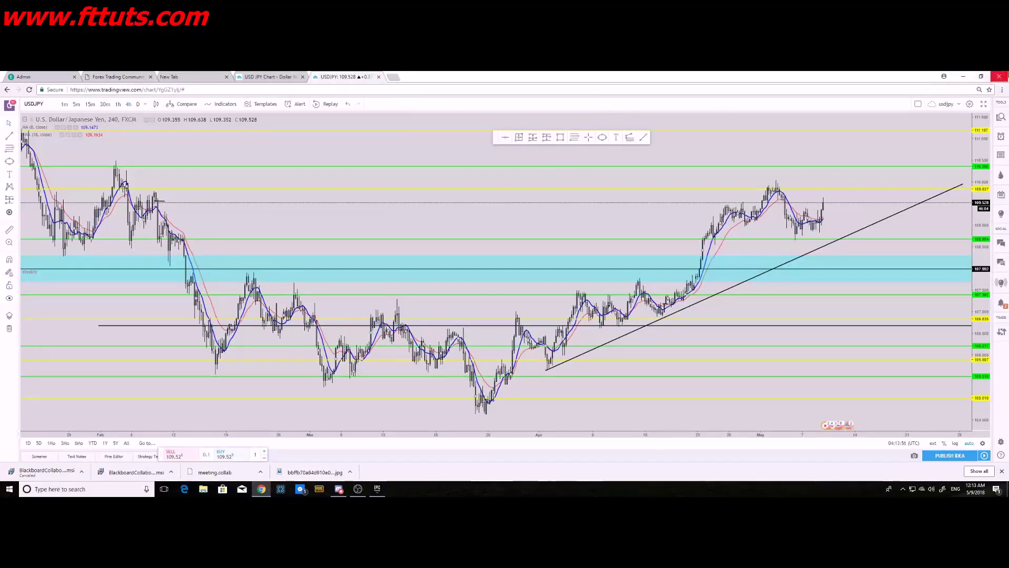
{"action": "left_click", "coordinate": [963, 76]}
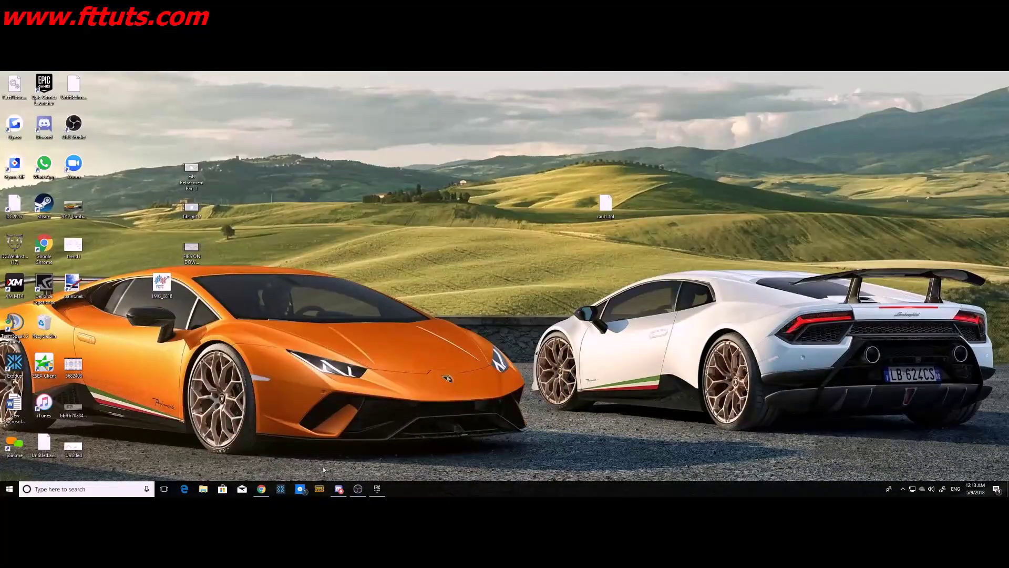
Launch the XM MT4 terminal by searching 'xm' in Windows search.
{"action": "left_click", "coordinate": [92, 488]}
{"action": "type", "text": "xm"}
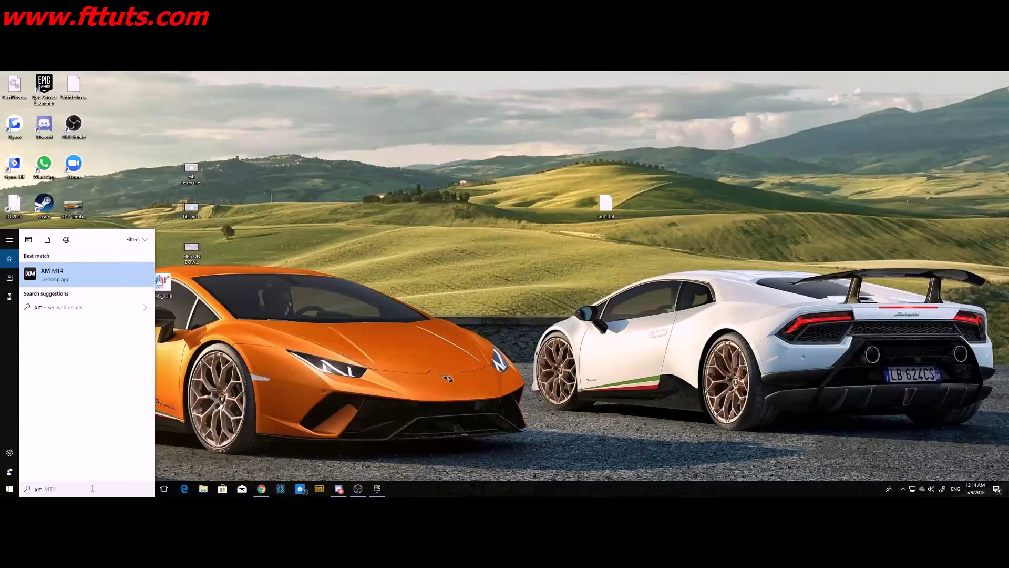
{"action": "key", "text": "Return"}
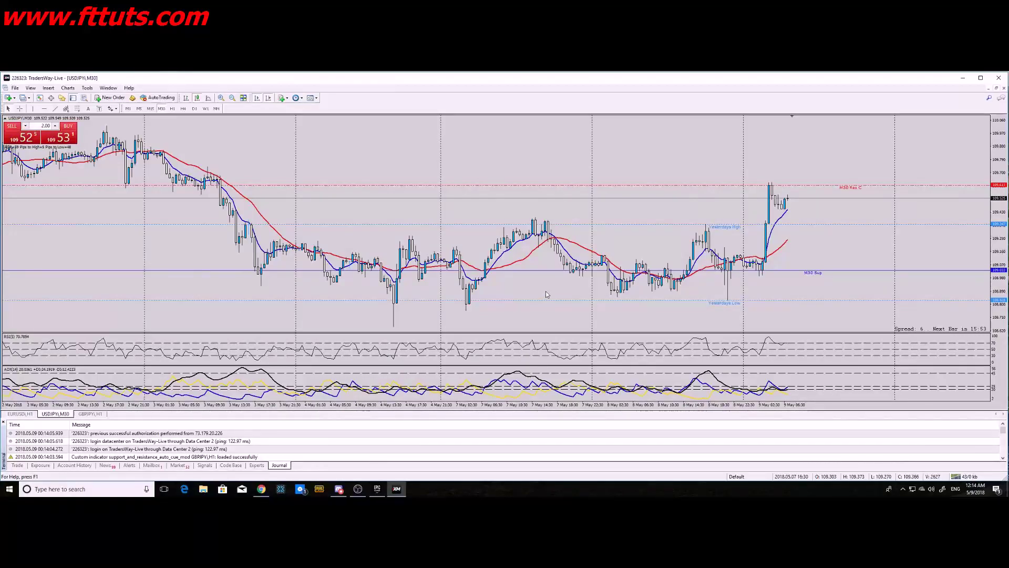
{"action": "left_click", "coordinate": [232, 98]}
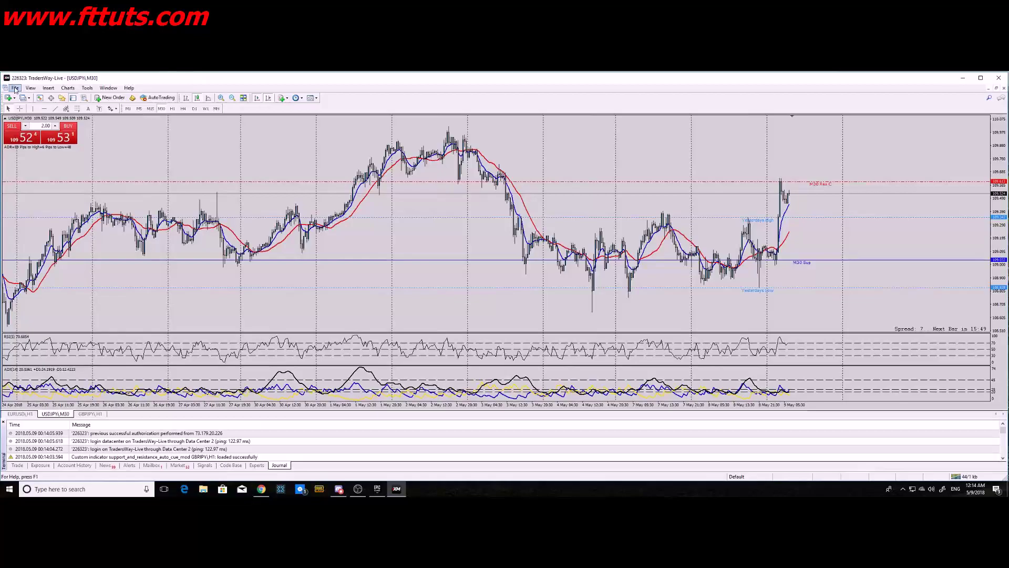
{"action": "left_click", "coordinate": [15, 89]}
{"action": "left_click", "coordinate": [41, 181]}
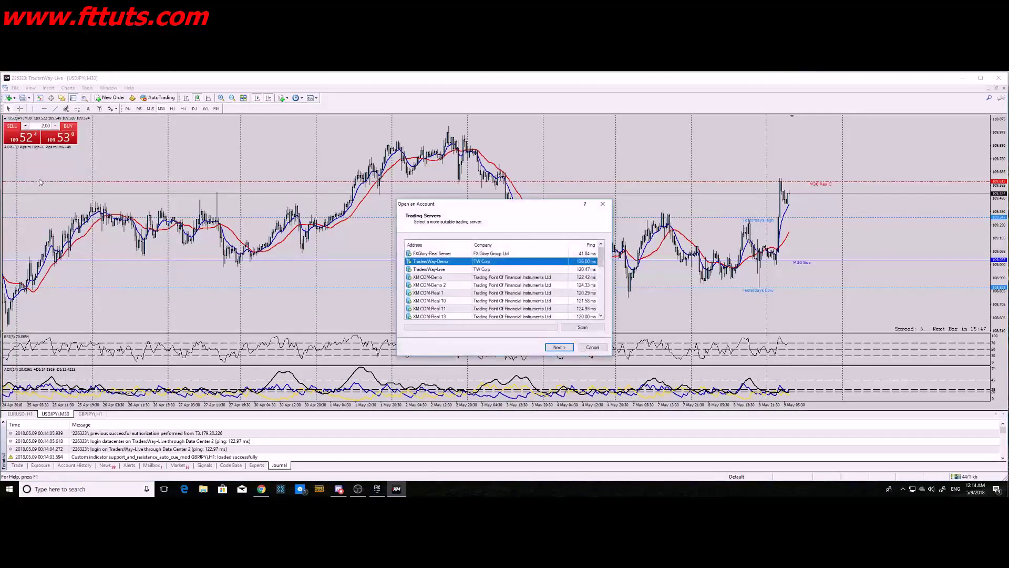
{"action": "scroll", "coordinate": [521, 315], "scroll_direction": "down", "scroll_amount": 5}
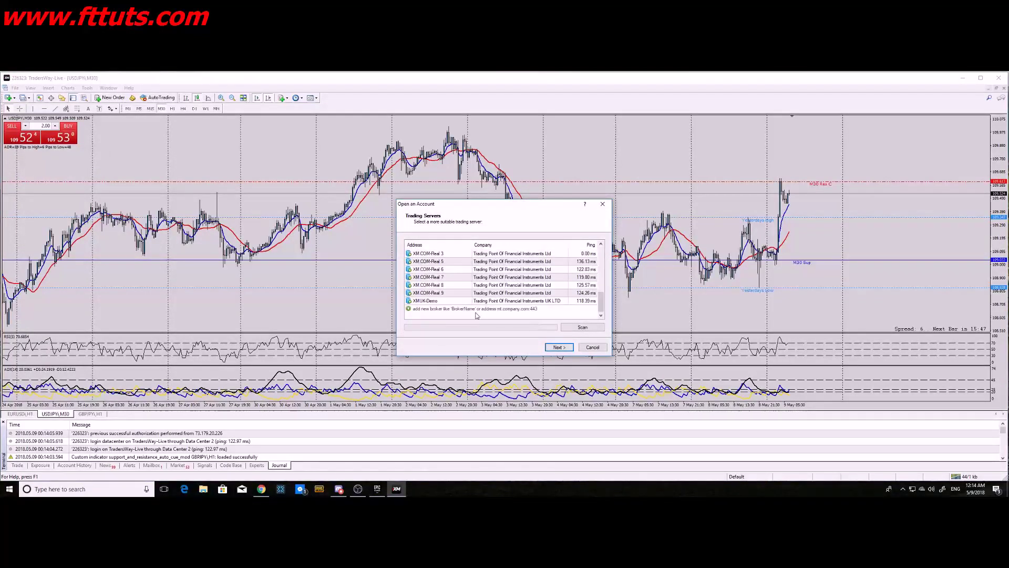
{"action": "left_click", "coordinate": [458, 309]}
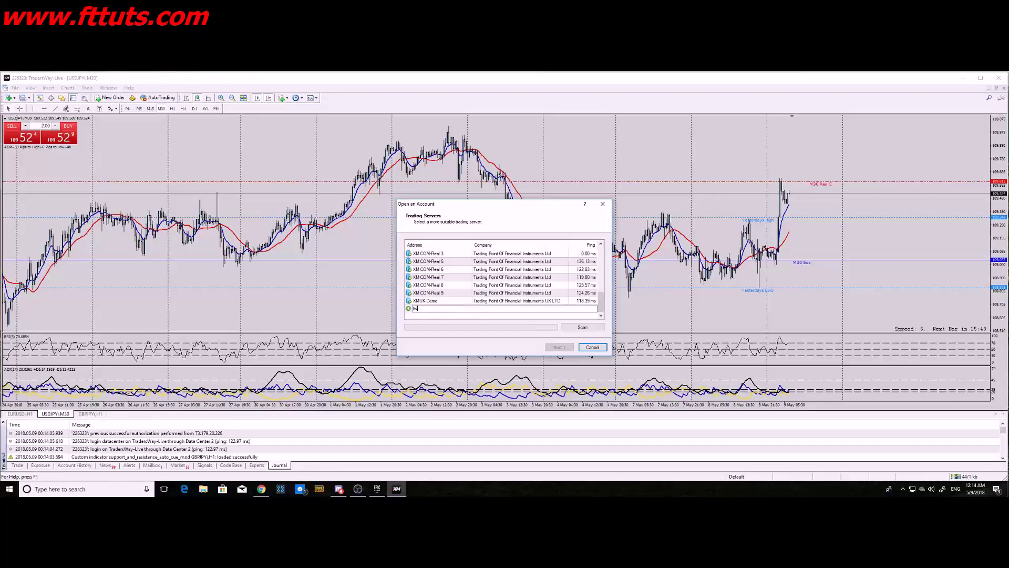
{"action": "key", "text": "ctrl+a"}
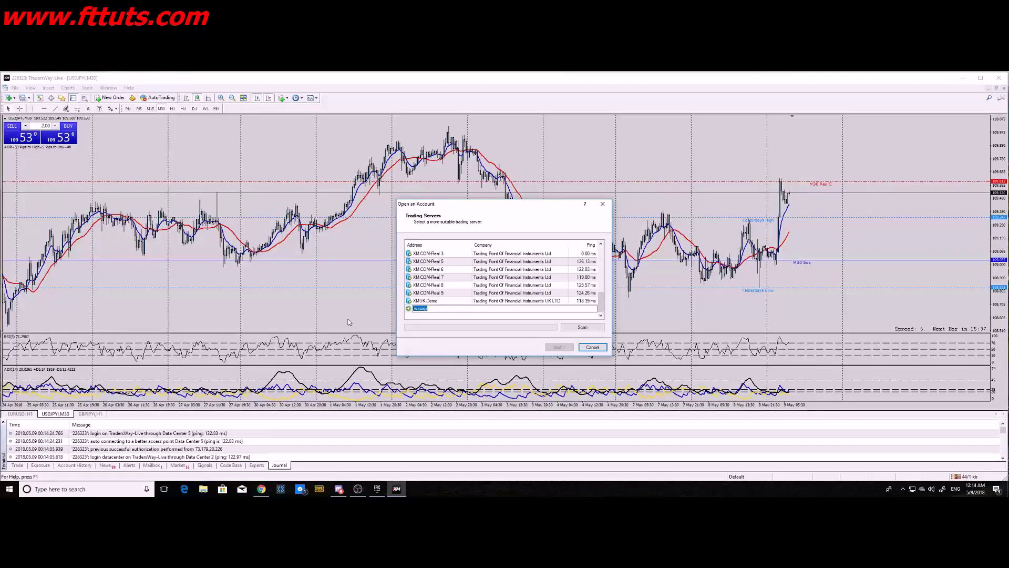
{"action": "key", "text": "BackSpace"}
{"action": "scroll", "coordinate": [476, 308], "scroll_direction": "up", "scroll_amount": 10}
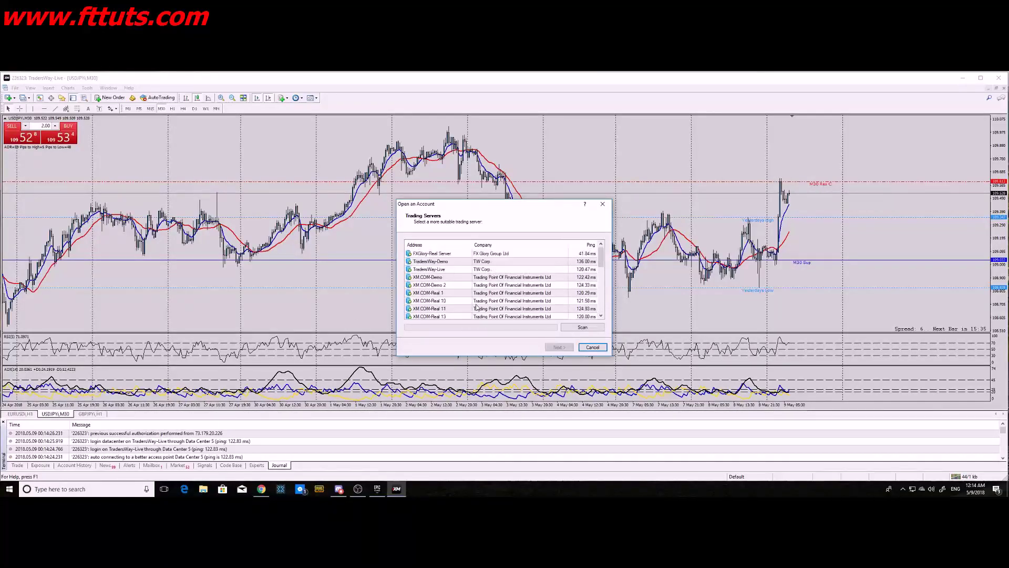
{"action": "scroll", "coordinate": [484, 305], "scroll_direction": "down", "scroll_amount": 2}
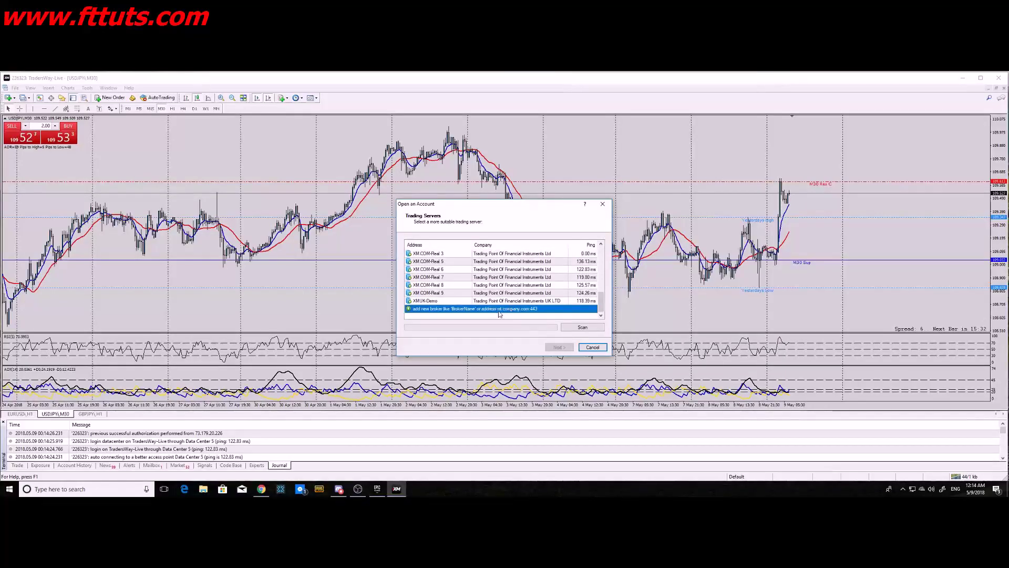
{"action": "scroll", "coordinate": [486, 301], "scroll_direction": "up", "scroll_amount": 2}
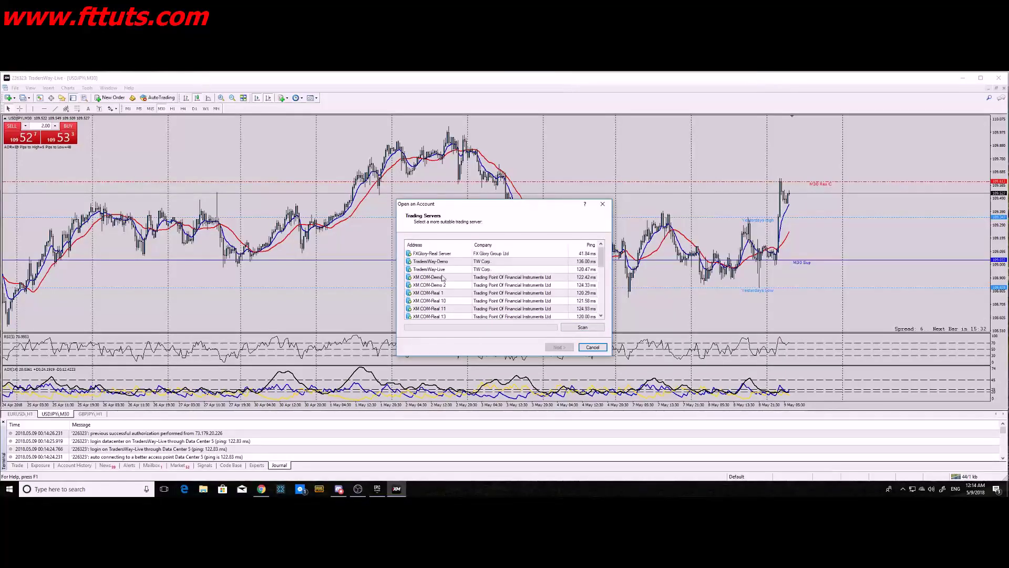
{"action": "left_click", "coordinate": [458, 262]}
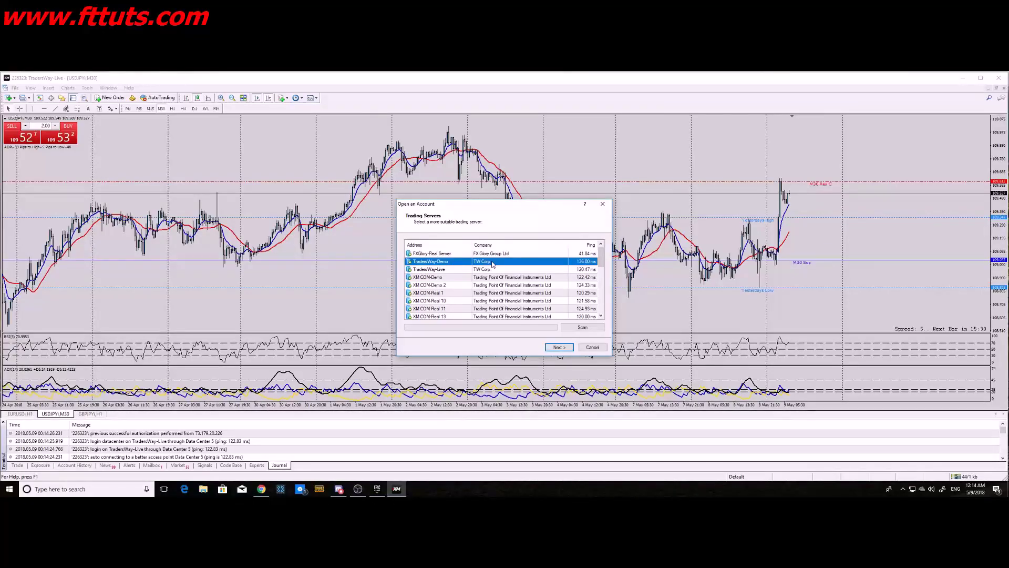
{"action": "left_click", "coordinate": [458, 270]}
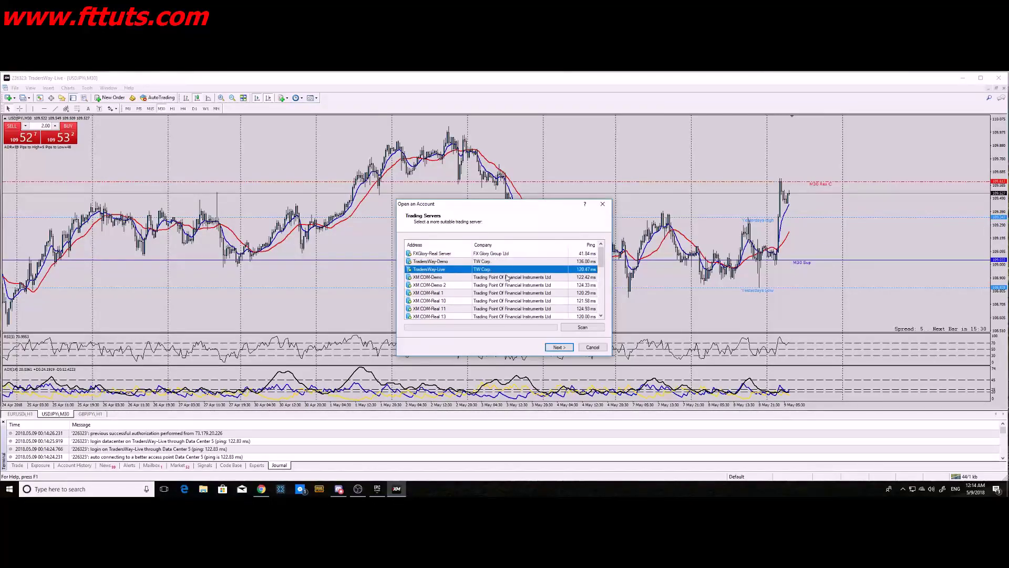
{"action": "left_click", "coordinate": [452, 261]}
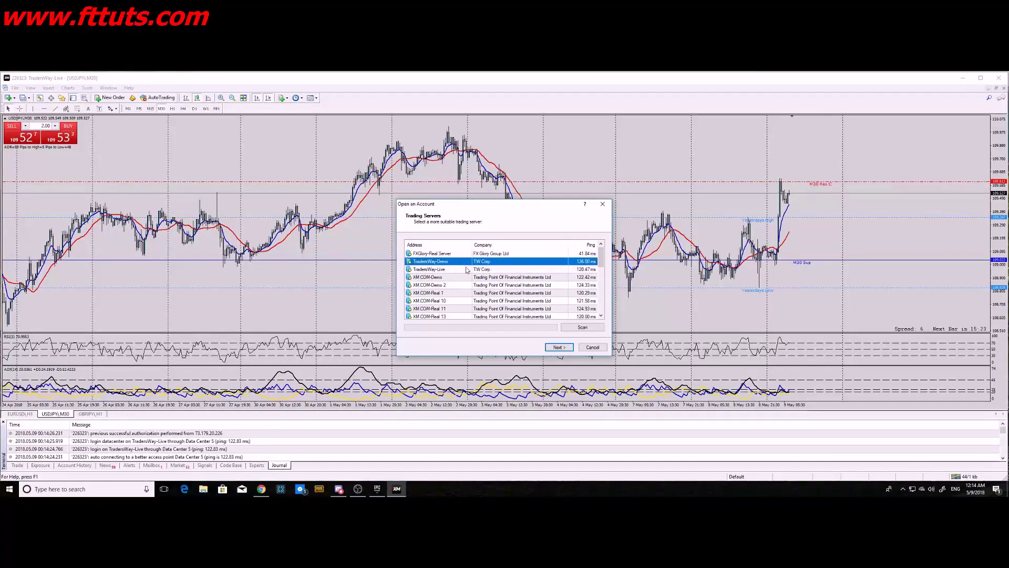
{"action": "left_click", "coordinate": [550, 347]}
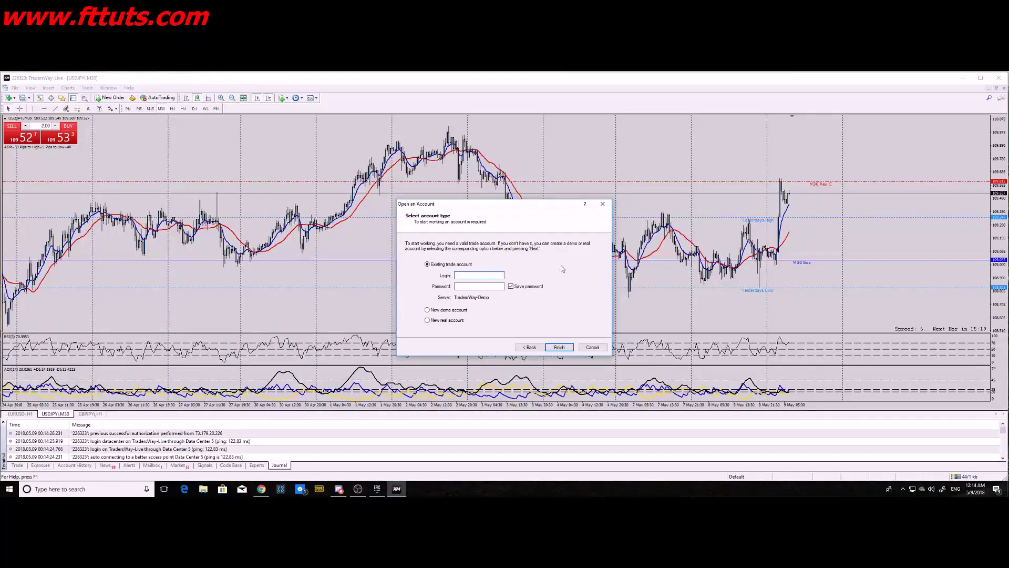
{"action": "left_click", "coordinate": [602, 203]}
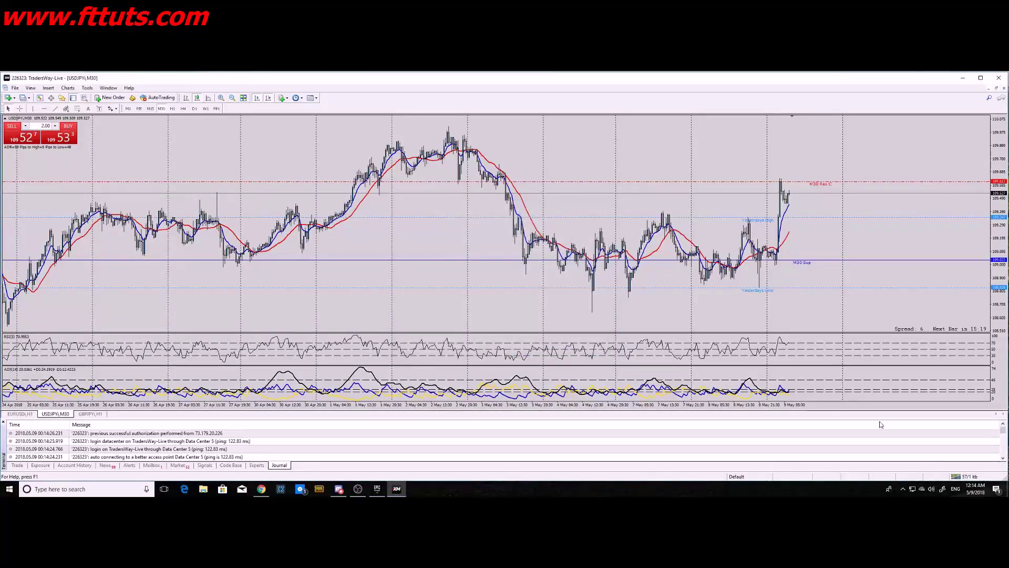
{"action": "left_click", "coordinate": [959, 477]}
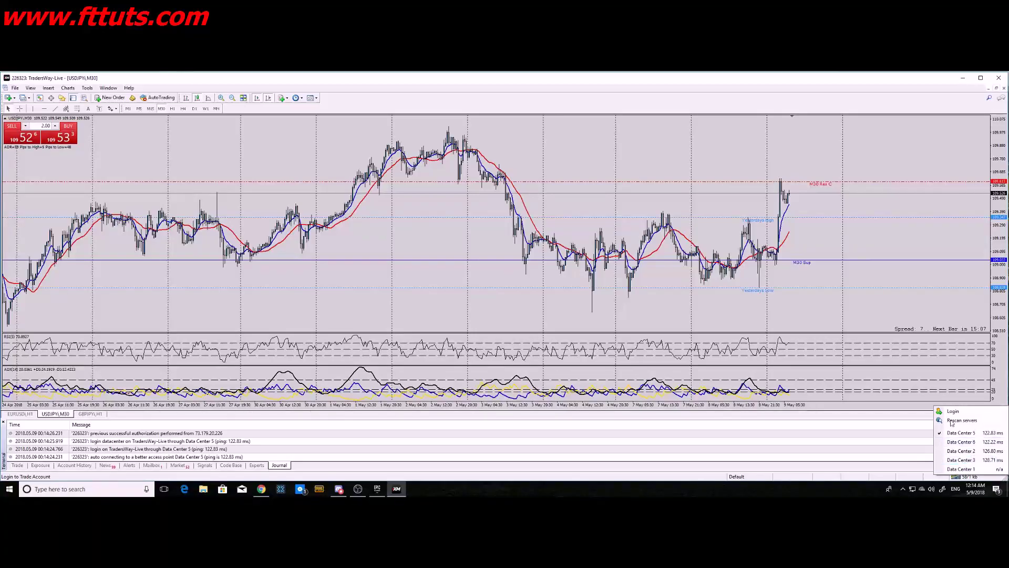
{"action": "left_click", "coordinate": [914, 310]}
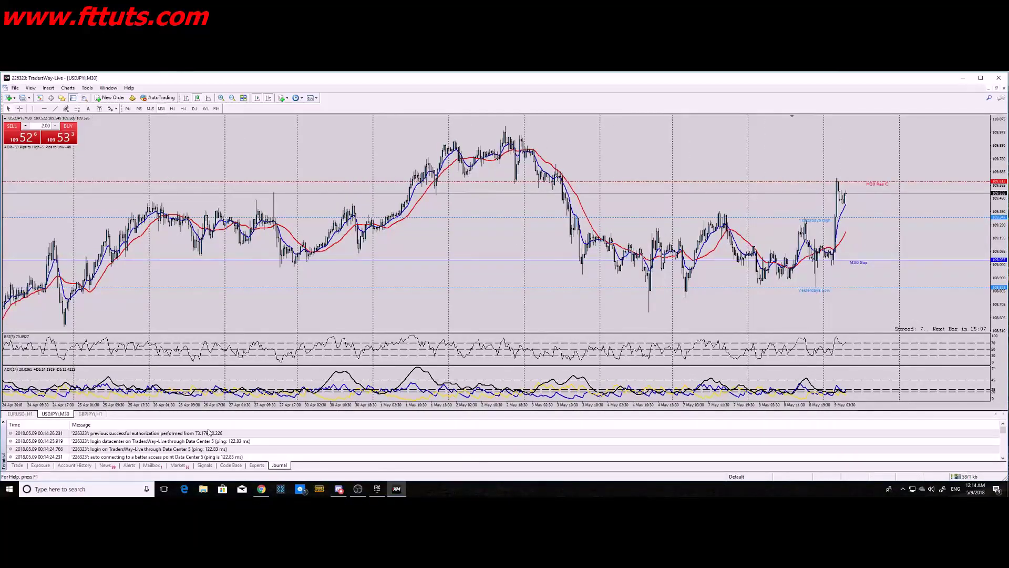
{"action": "left_click", "coordinate": [17, 466]}
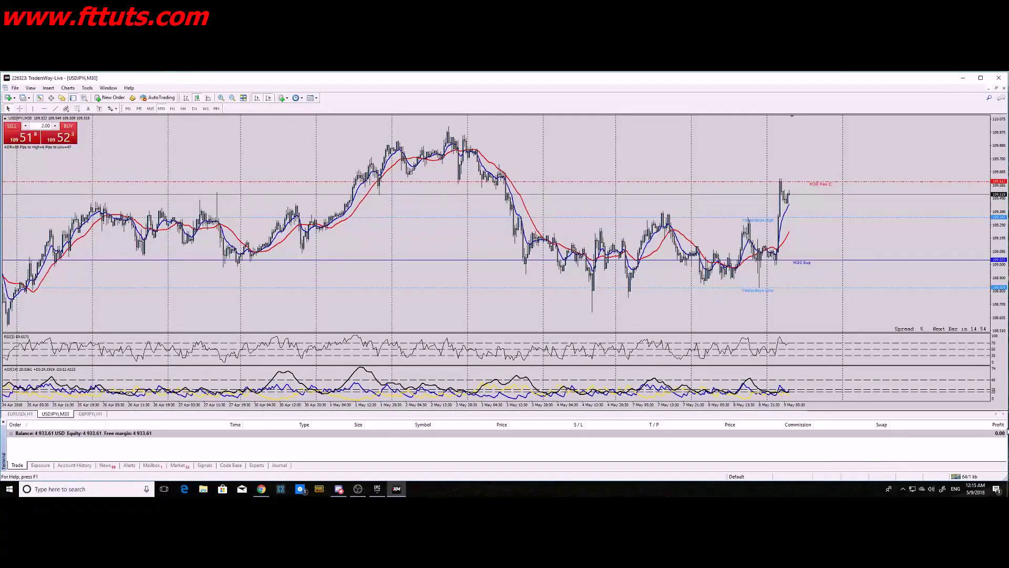
{"action": "right_click", "coordinate": [1002, 435]}
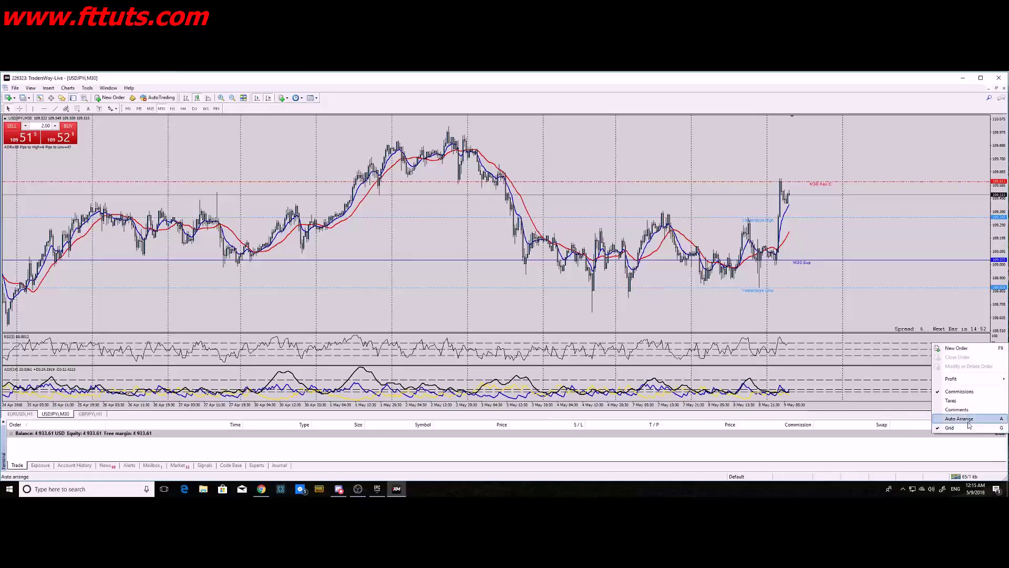
{"action": "mouse_move", "coordinate": [970, 378]}
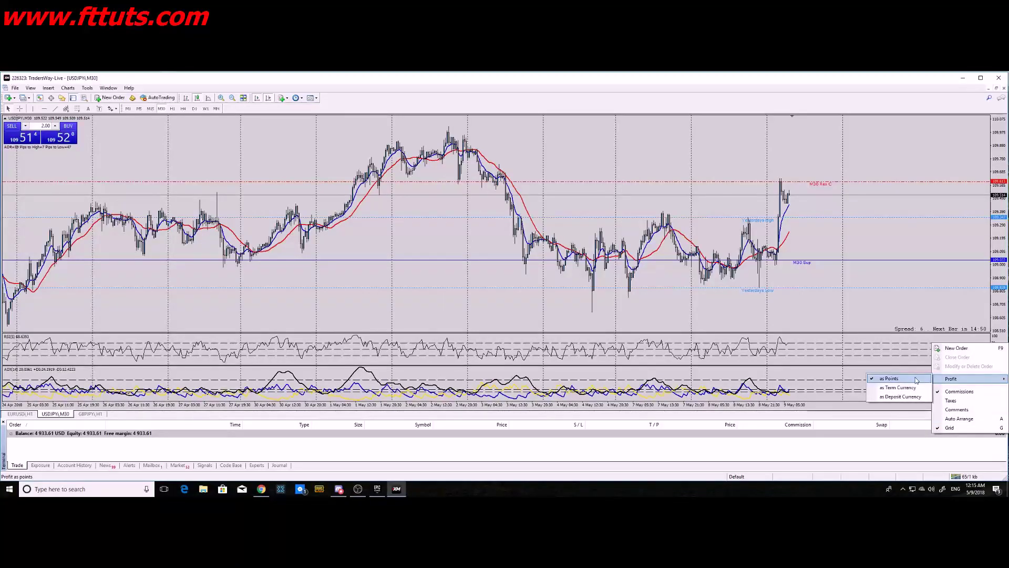
{"action": "left_click", "coordinate": [912, 450]}
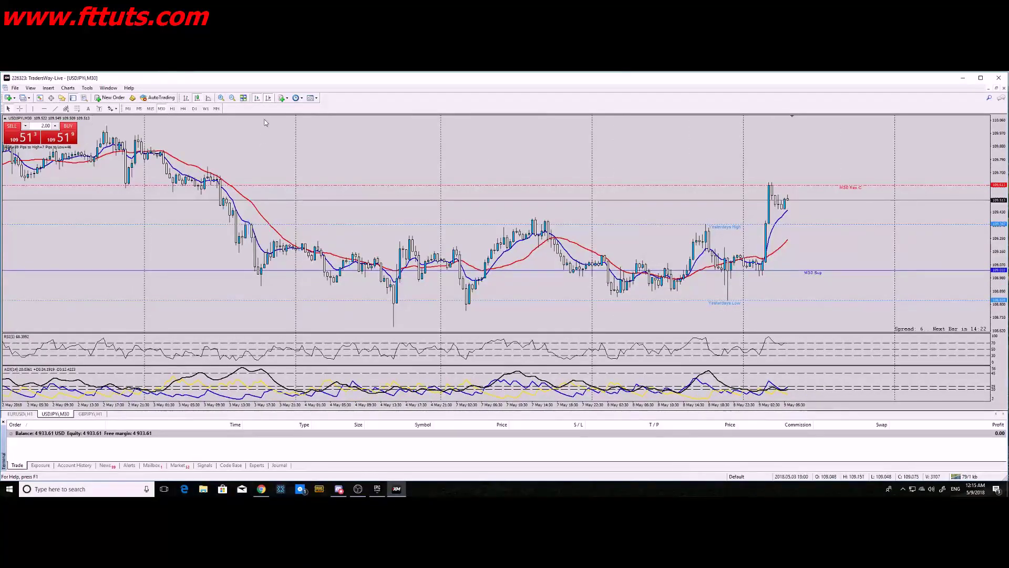
Apply the built-in ADX template to the USDJPY chart.
{"action": "right_click", "coordinate": [303, 154]}
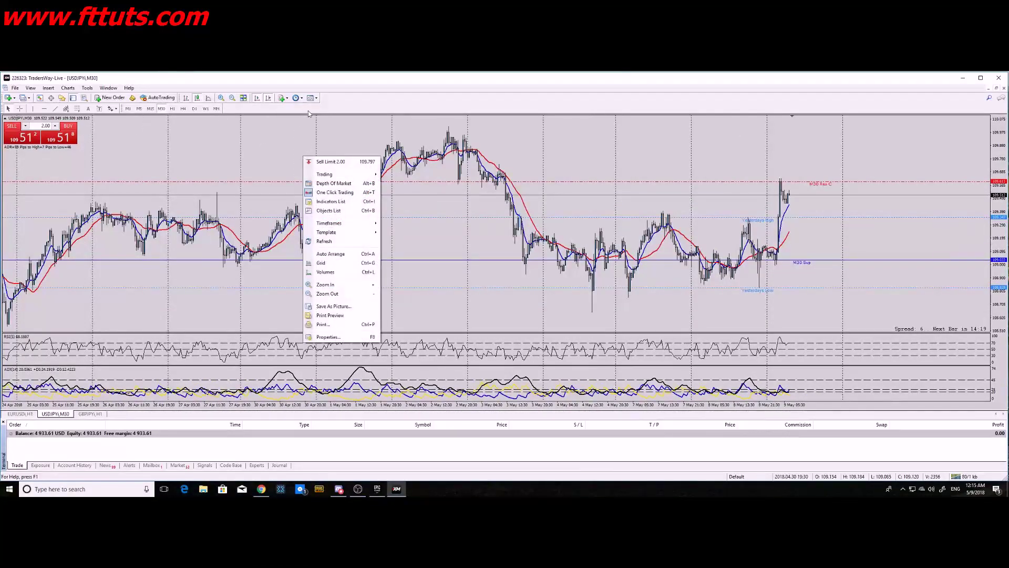
{"action": "left_click", "coordinate": [311, 99]}
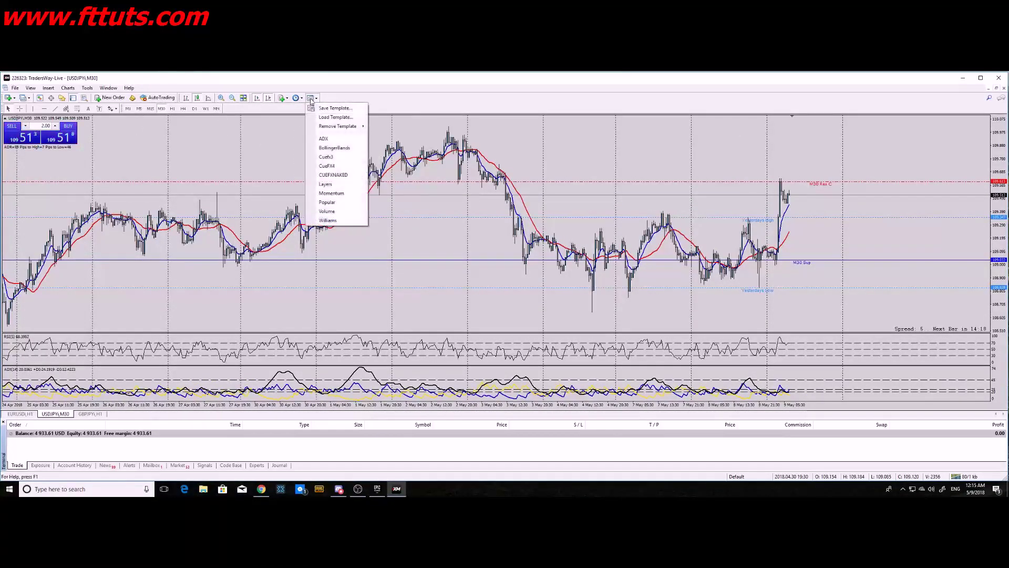
{"action": "left_click", "coordinate": [336, 141]}
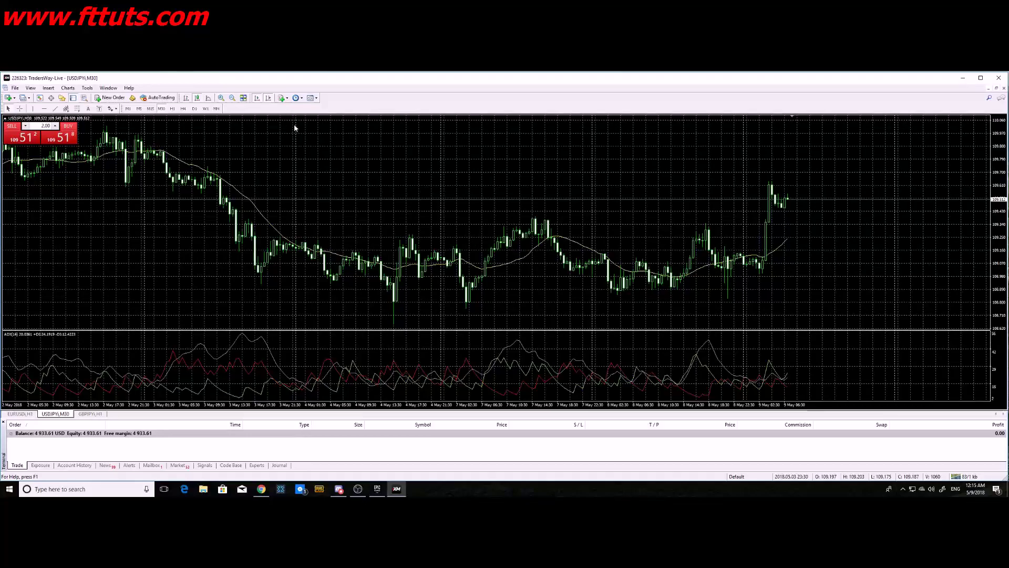
Reposition raul1.tpl on the desktop, then bring MT4 back to its template list.
{"action": "left_click", "coordinate": [963, 77]}
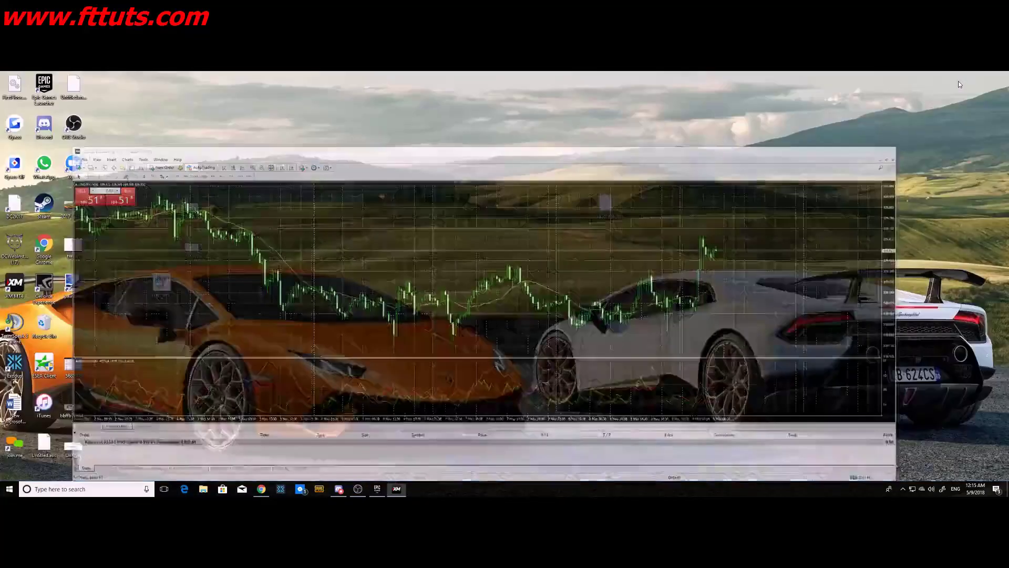
{"action": "left_click_drag", "start_coordinate": [605, 210], "coordinate": [489, 215]}
{"action": "left_click_drag", "start_coordinate": [424, 158], "coordinate": [547, 310]}
{"action": "left_click", "coordinate": [413, 293]}
{"action": "left_click", "coordinate": [395, 489]}
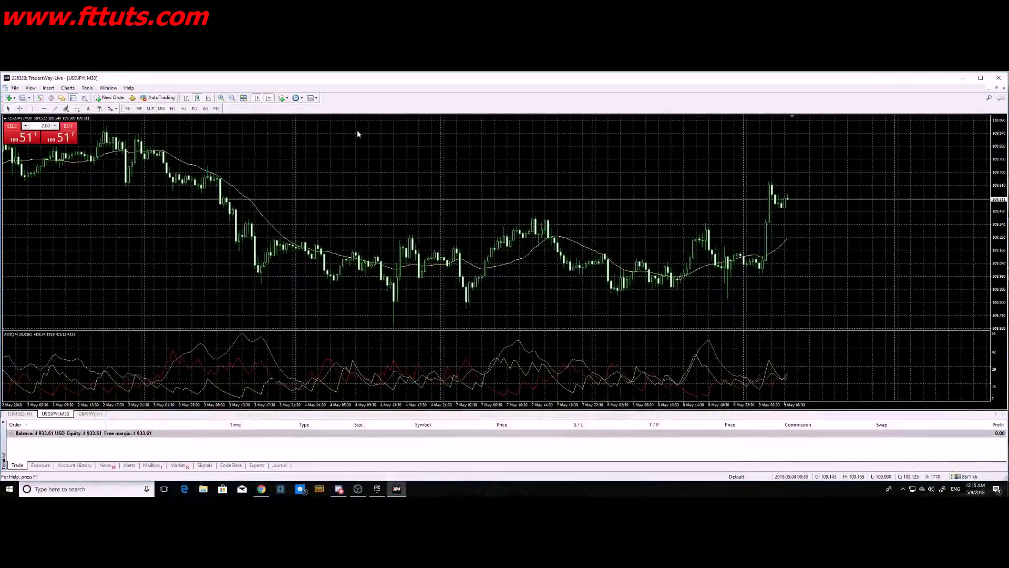
{"action": "left_click", "coordinate": [316, 98]}
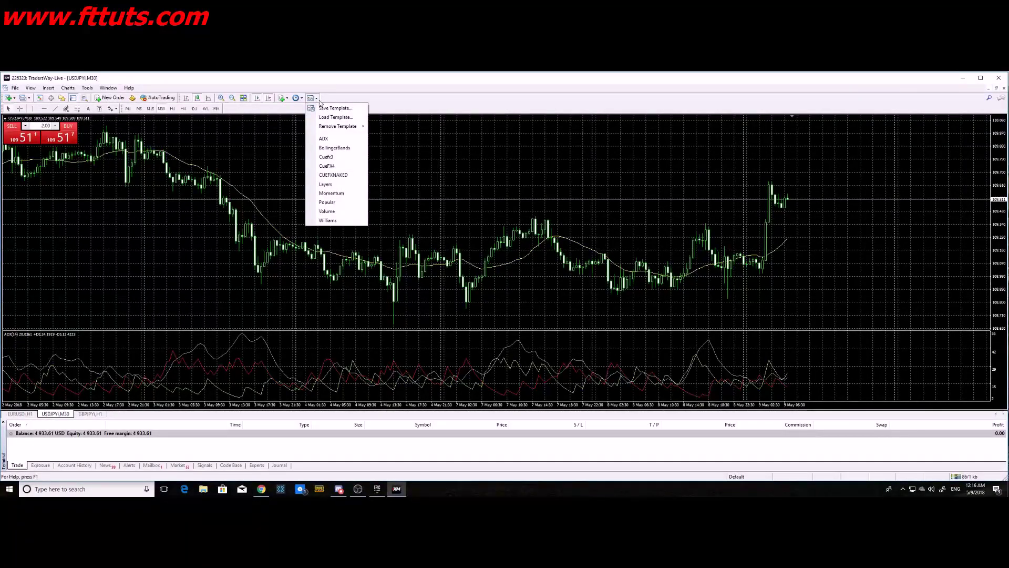
Load raul1.tpl from the Desktop onto the USDJPY M30 chart.
{"action": "left_click", "coordinate": [336, 117]}
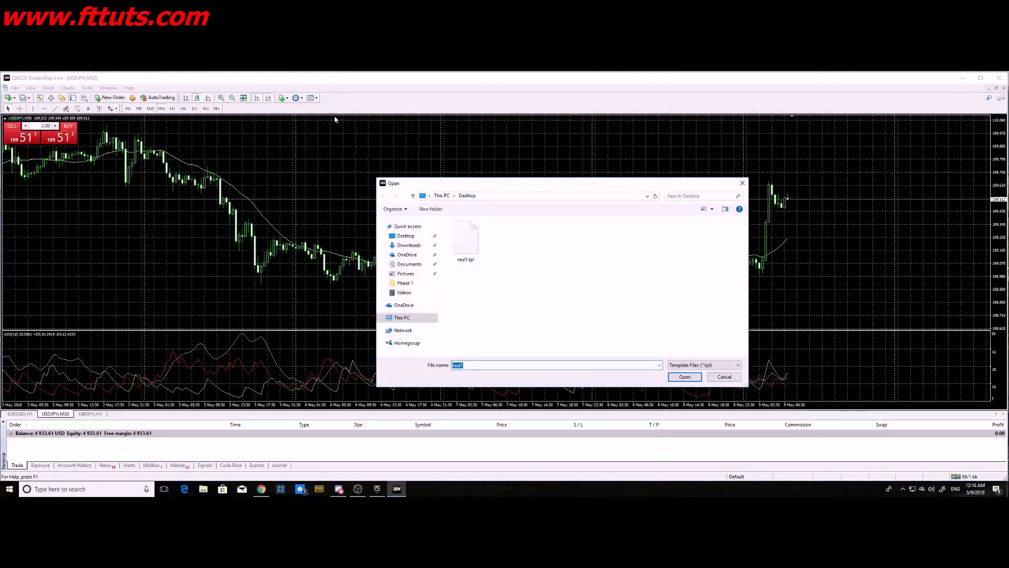
{"action": "left_click", "coordinate": [406, 237]}
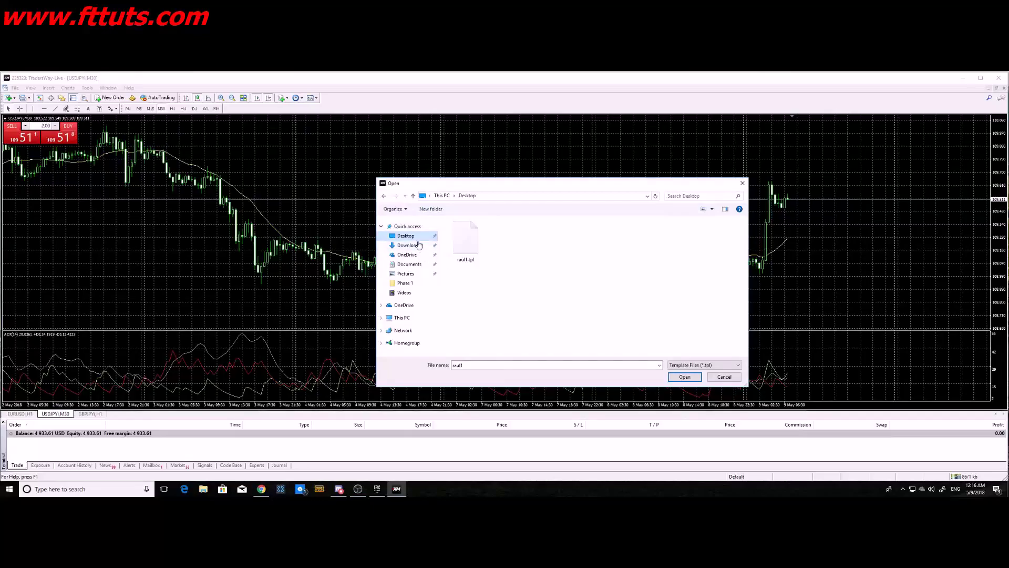
{"action": "double_click", "coordinate": [466, 242]}
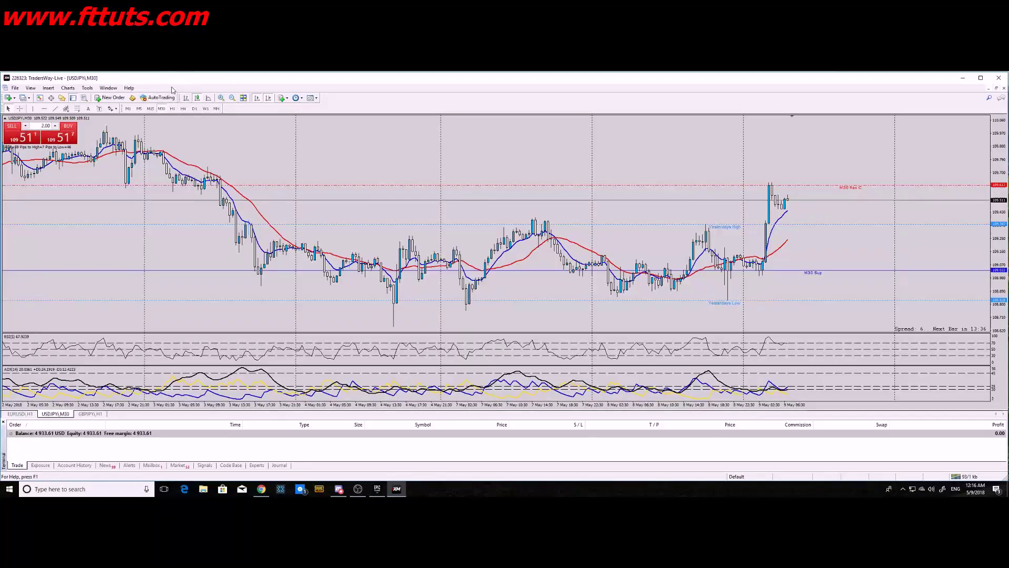
Review zoomed-out monthly USDJPY history, then switch the chart to H4.
{"action": "left_click", "coordinate": [216, 108]}
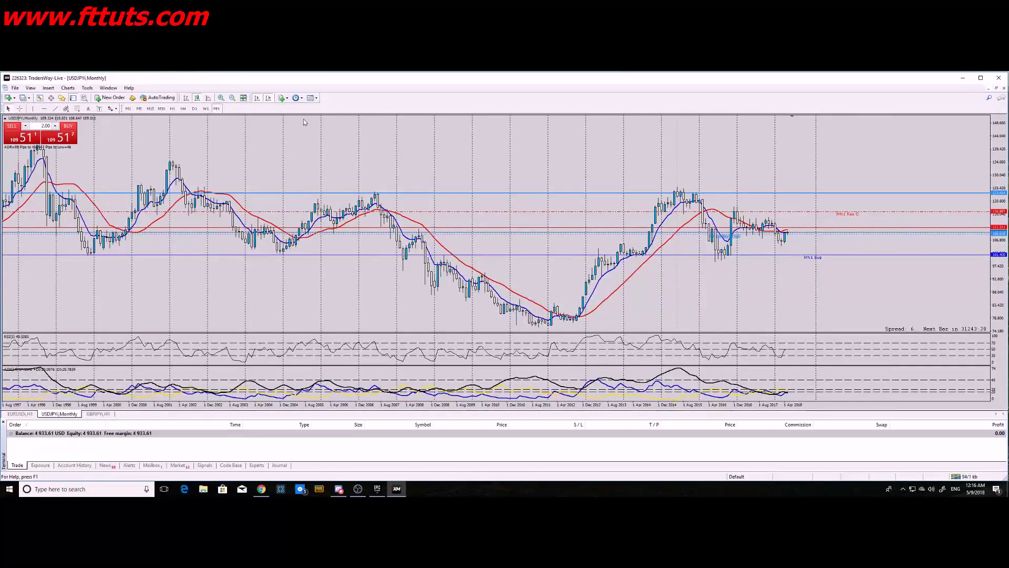
{"action": "left_click", "coordinate": [233, 98]}
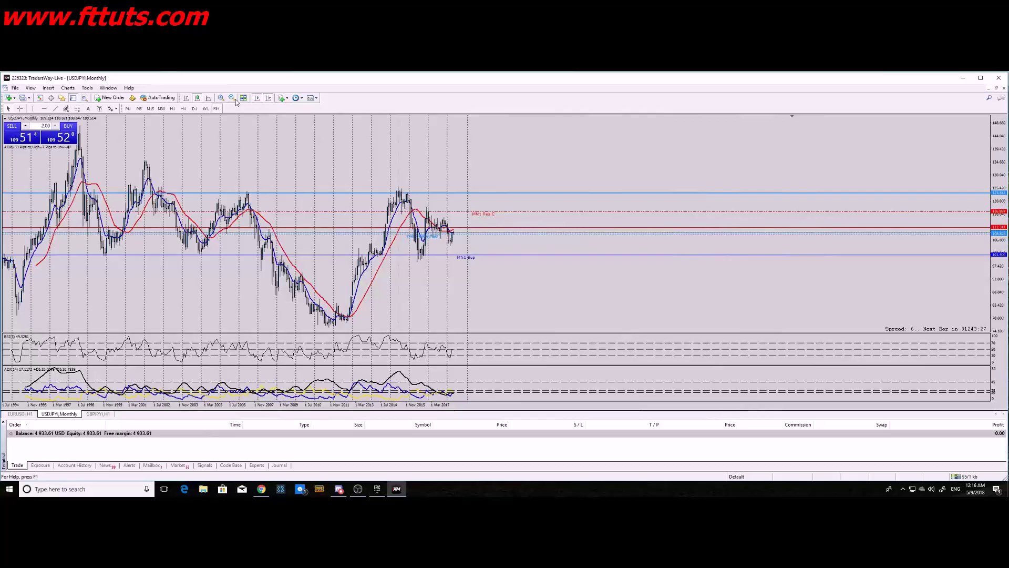
{"action": "left_click_drag", "start_coordinate": [360, 189], "coordinate": [394, 189]}
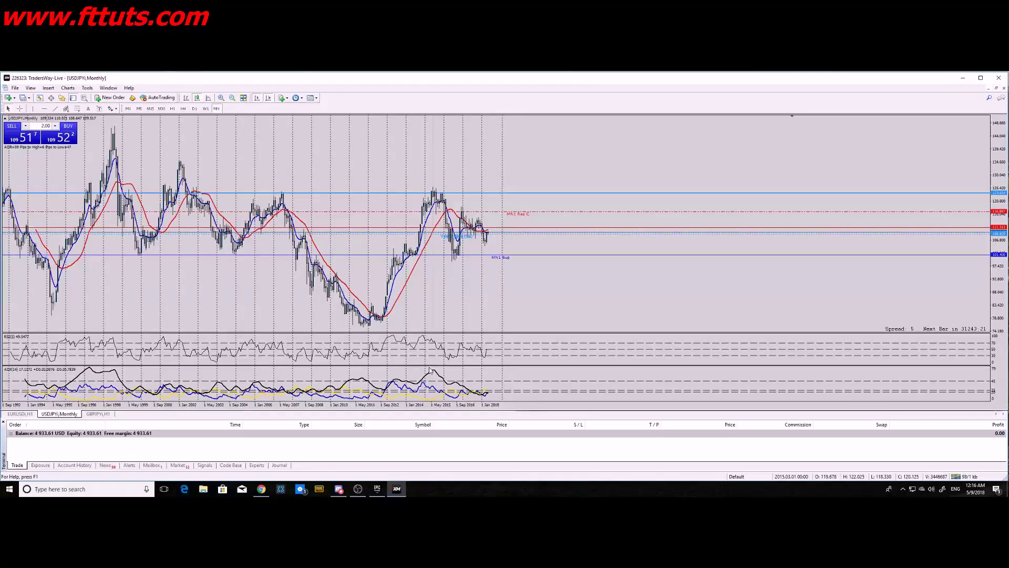
{"action": "left_click", "coordinate": [183, 109]}
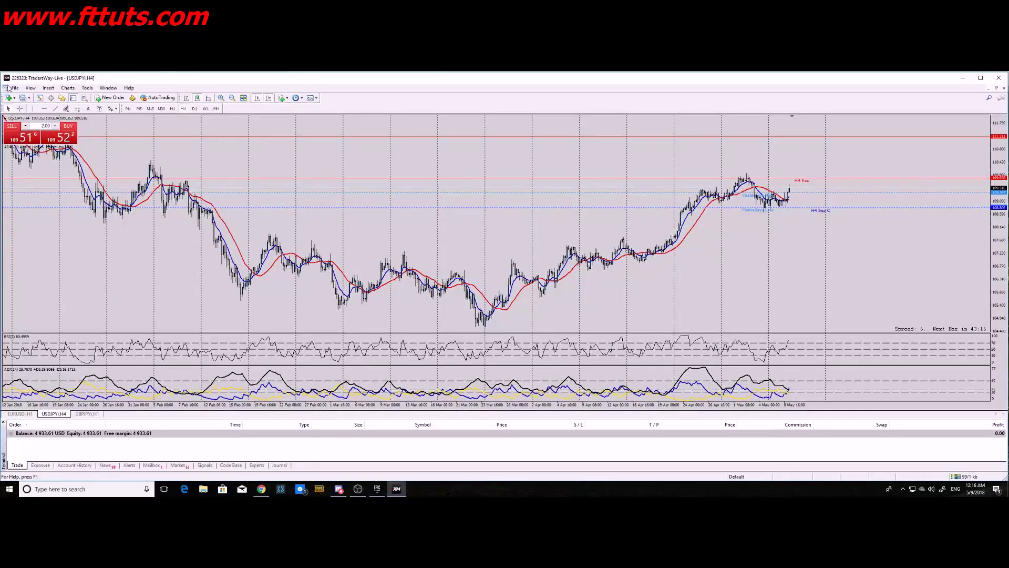
Pan to older bars and toggle the one-click trading panel off and back on.
{"action": "left_click", "coordinate": [14, 88]}
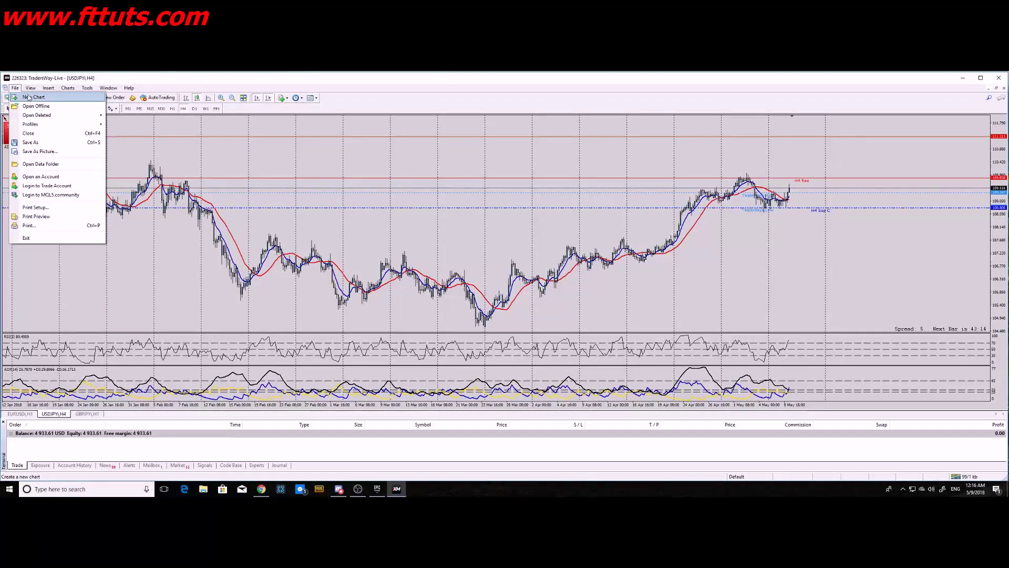
{"action": "mouse_move", "coordinate": [53, 119]}
{"action": "left_click_drag", "start_coordinate": [28, 107], "coordinate": [235, 136]}
{"action": "right_click", "coordinate": [139, 270]}
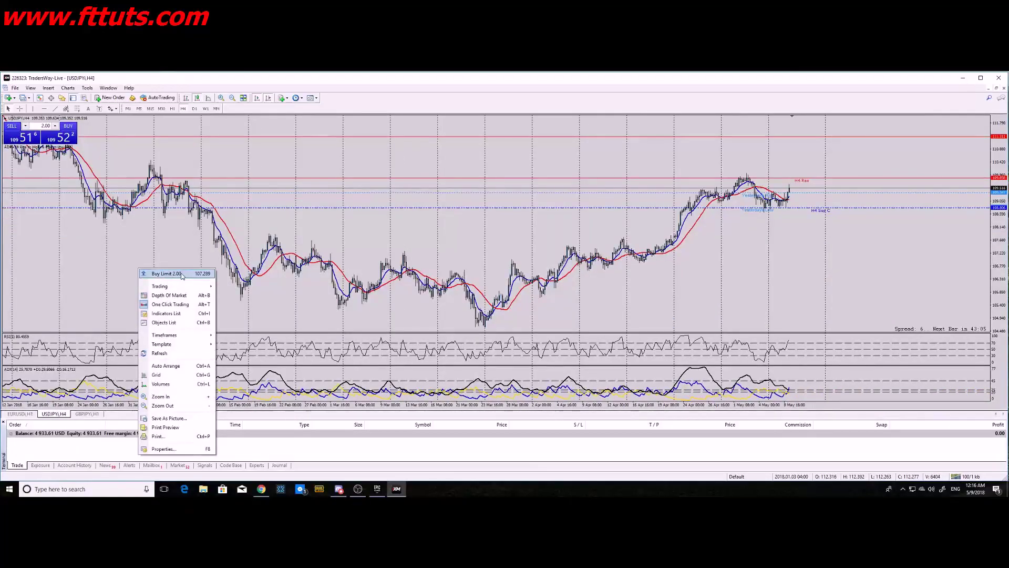
{"action": "left_click", "coordinate": [185, 307]}
{"action": "right_click", "coordinate": [154, 290]}
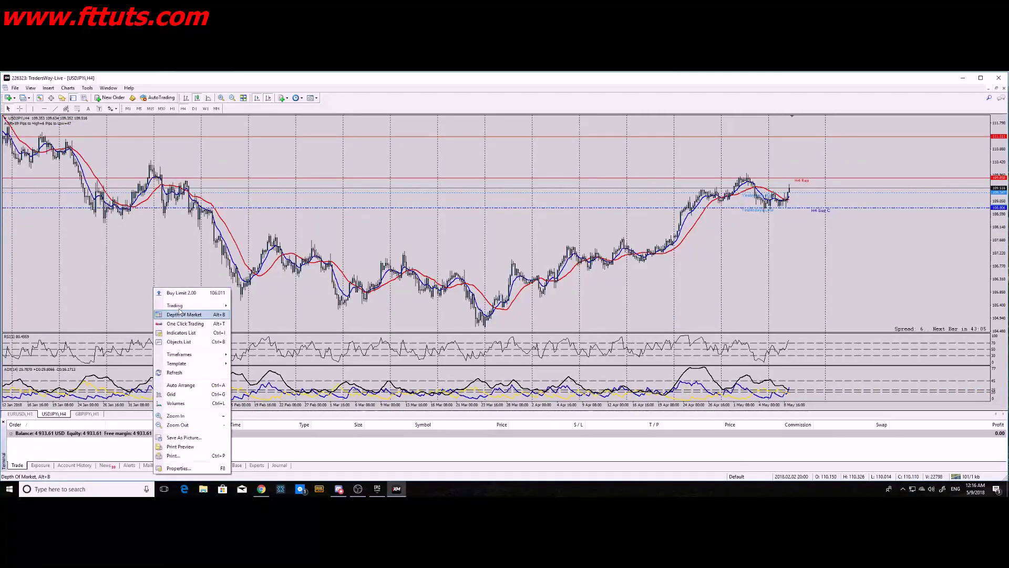
{"action": "left_click", "coordinate": [179, 324]}
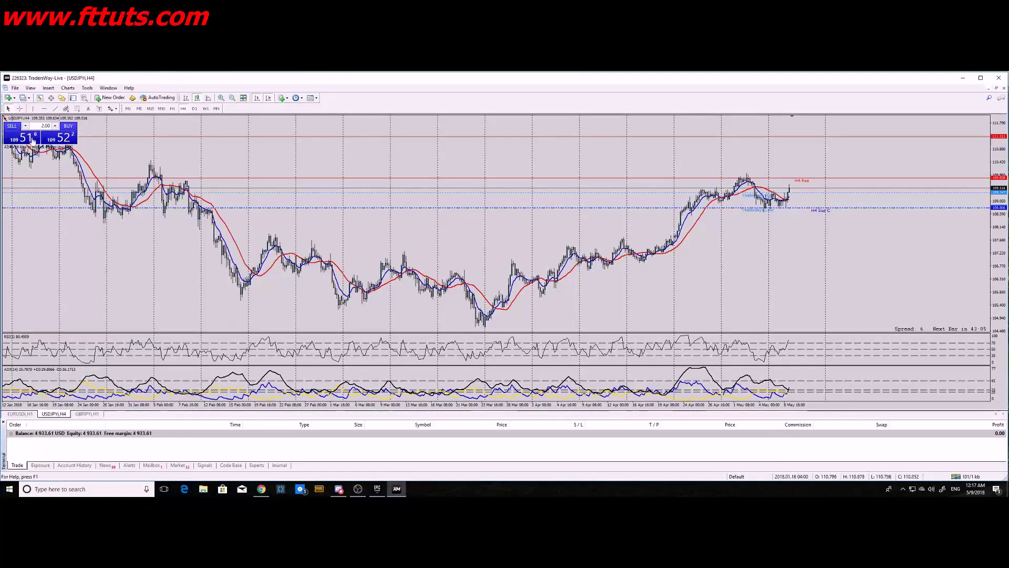
Enter 1.00 as the one-click trading lot size.
{"action": "left_click", "coordinate": [15, 88]}
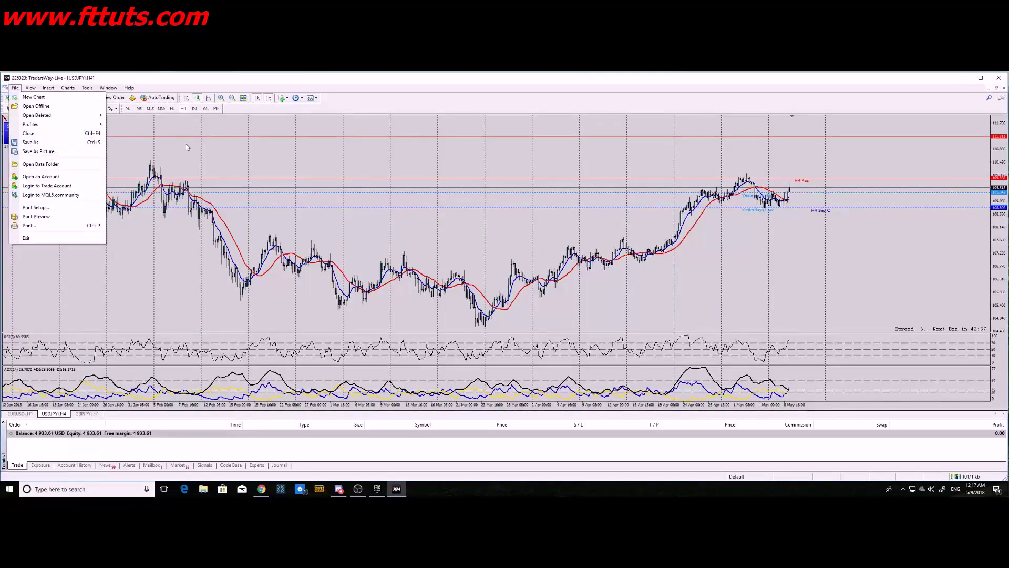
{"action": "left_click", "coordinate": [386, 156]}
{"action": "scroll", "coordinate": [509, 171], "scroll_direction": "up", "scroll_amount": 1}
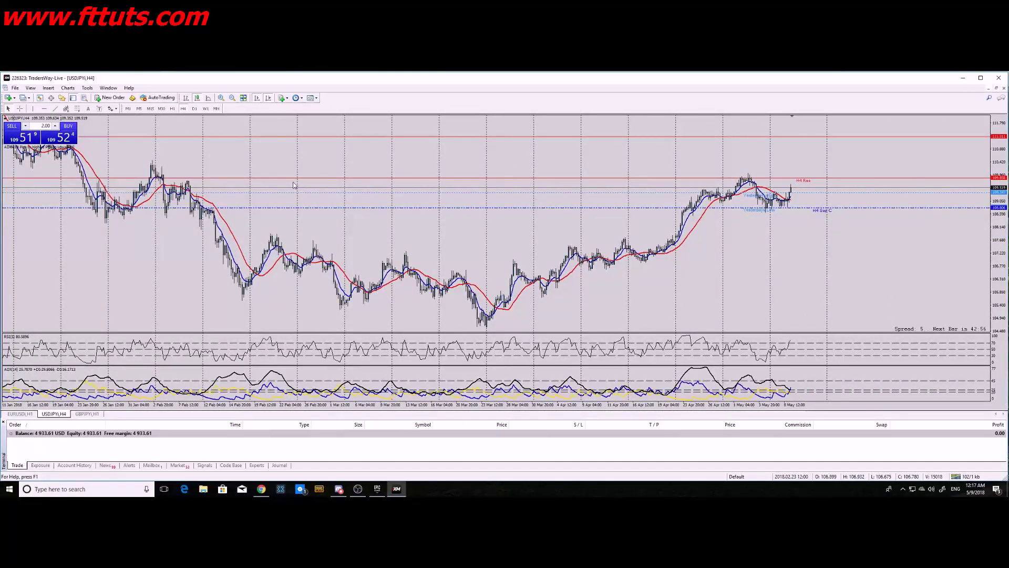
{"action": "scroll", "coordinate": [112, 123], "scroll_direction": "down", "scroll_amount": 1}
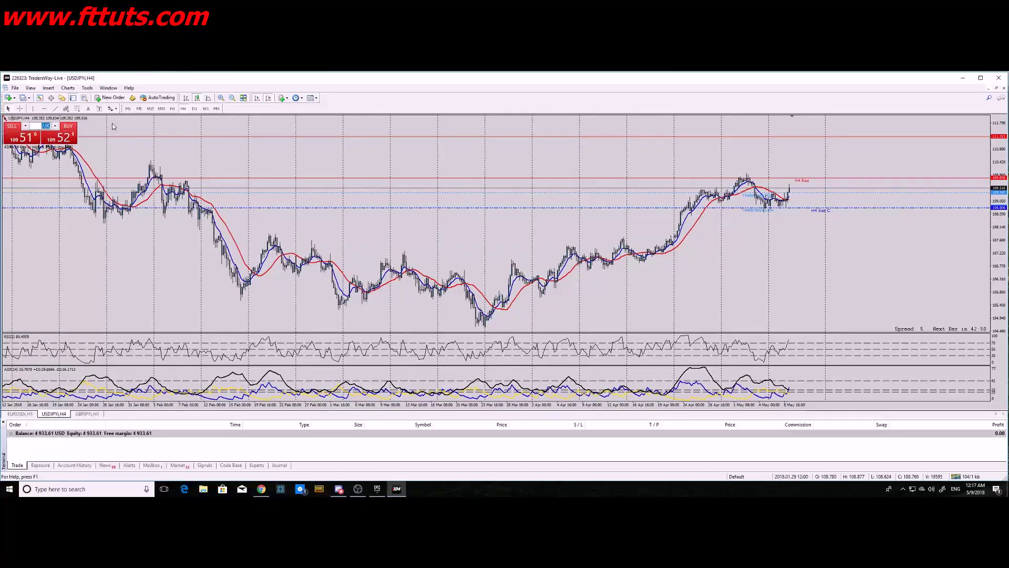
{"action": "type", "text": "1.00"}
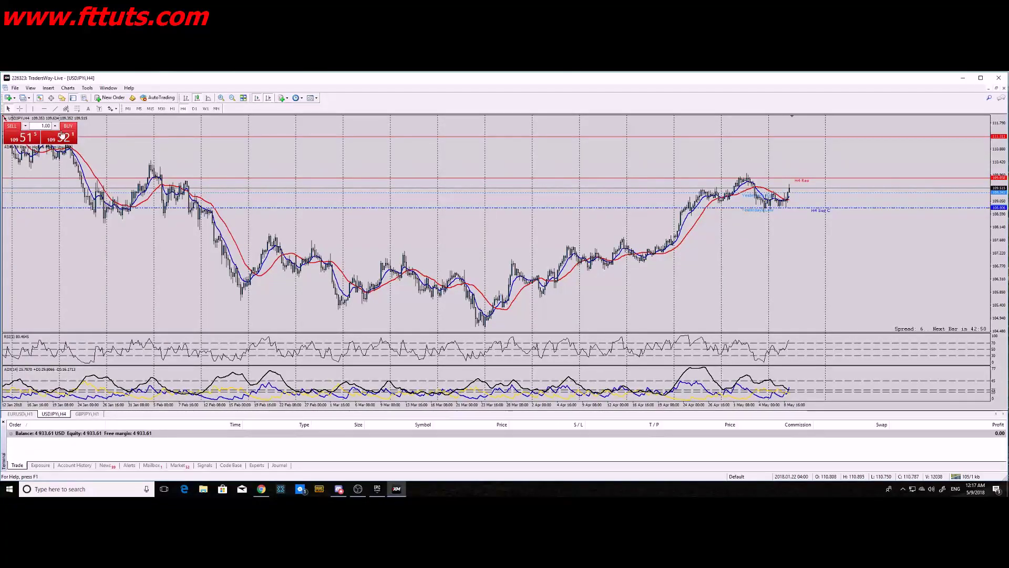